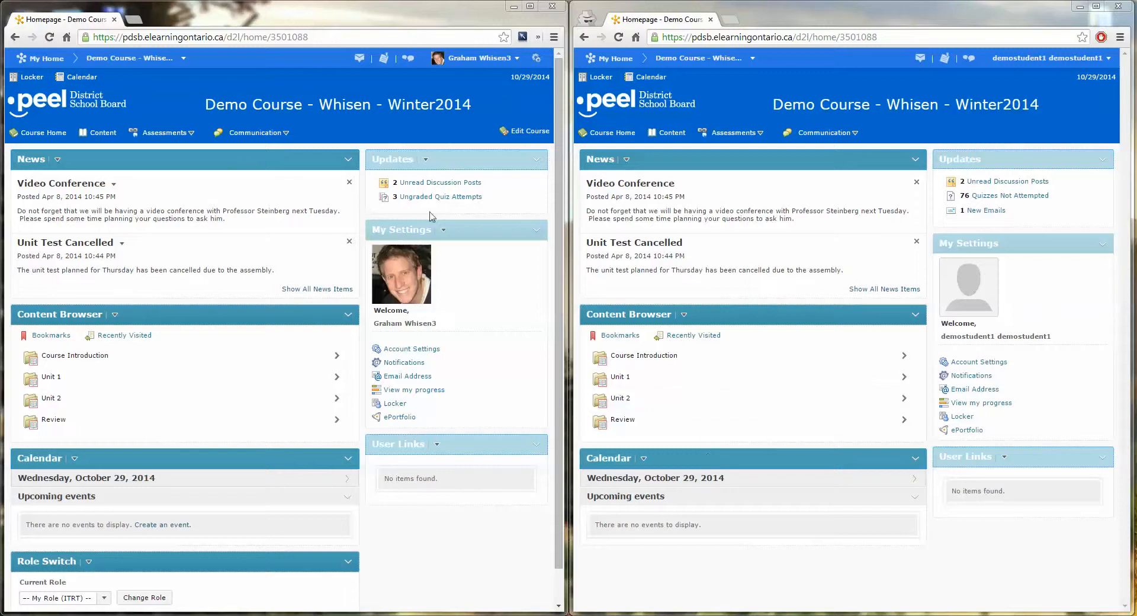
Open the course content in the instructor window, check Unit 2, return to Unit 1, and open the content in the student window.
left_click(105, 132)
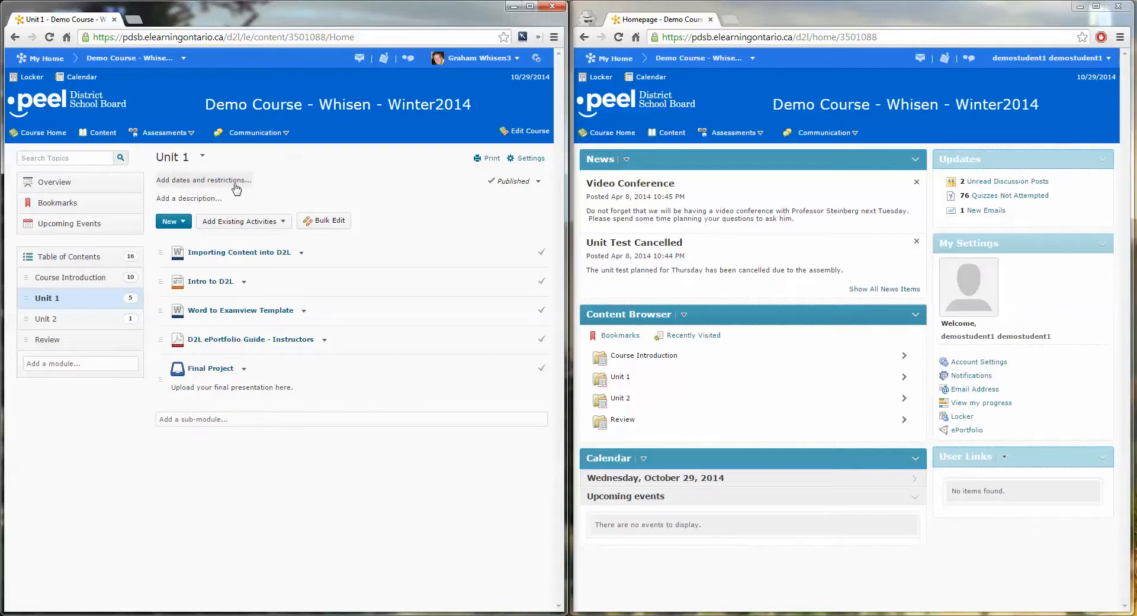
left_click(65, 323)
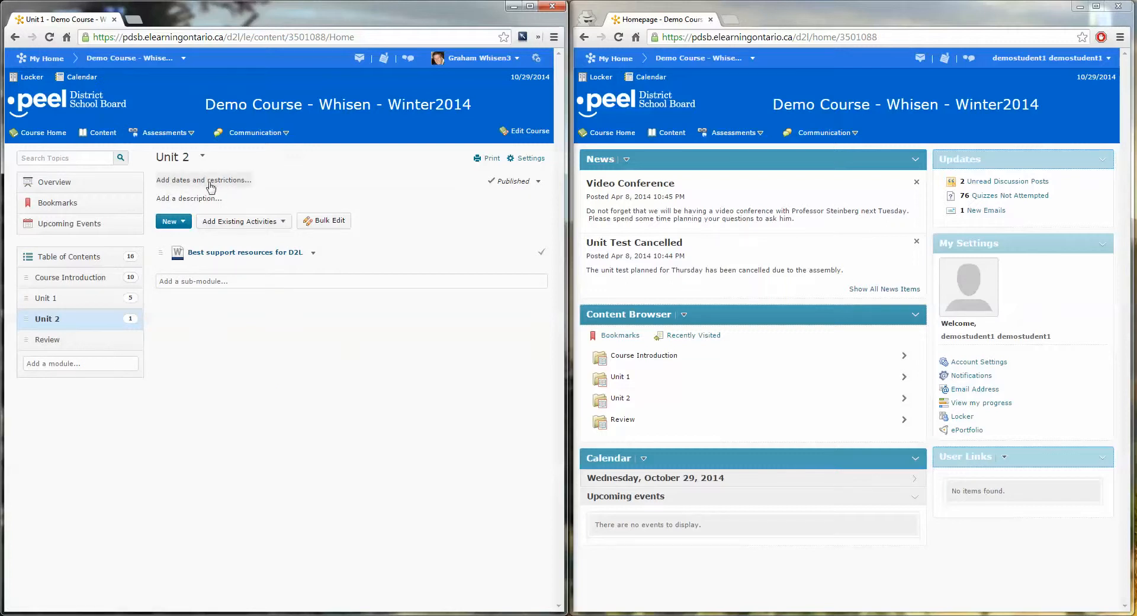
left_click(55, 303)
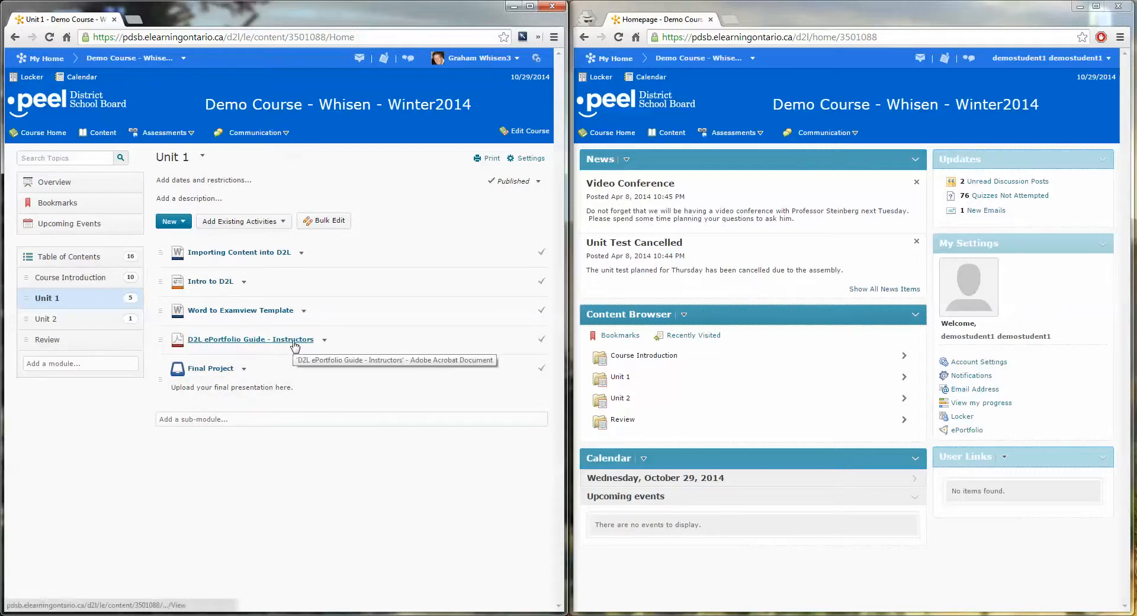
left_click(674, 135)
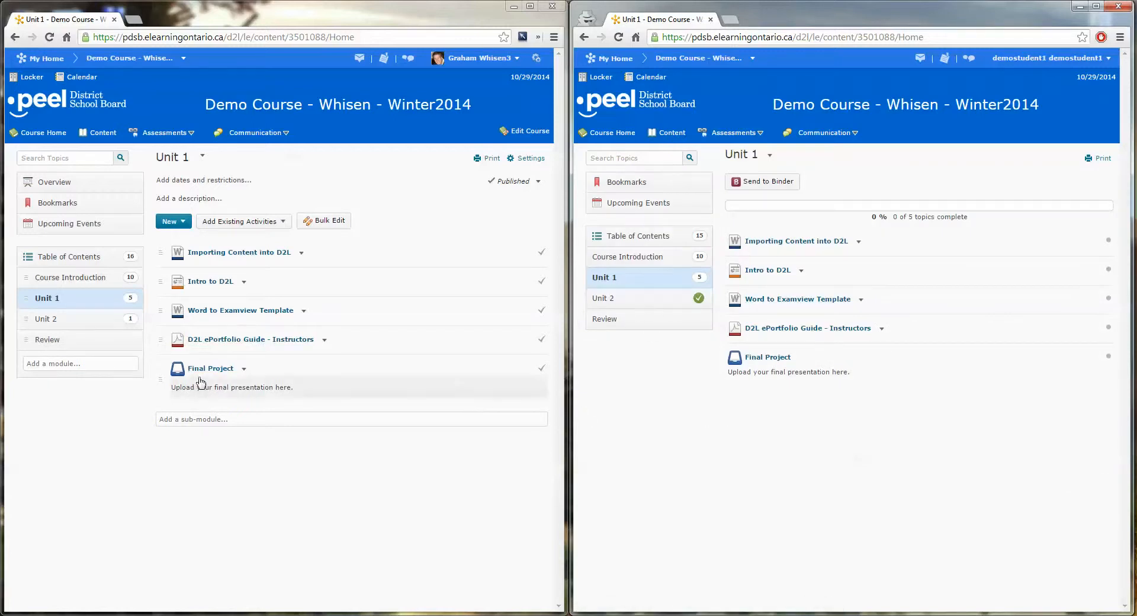
In the instructor window, start a release condition for Unit 1's Final Project with the condition type Content Topic visited.
left_click(244, 371)
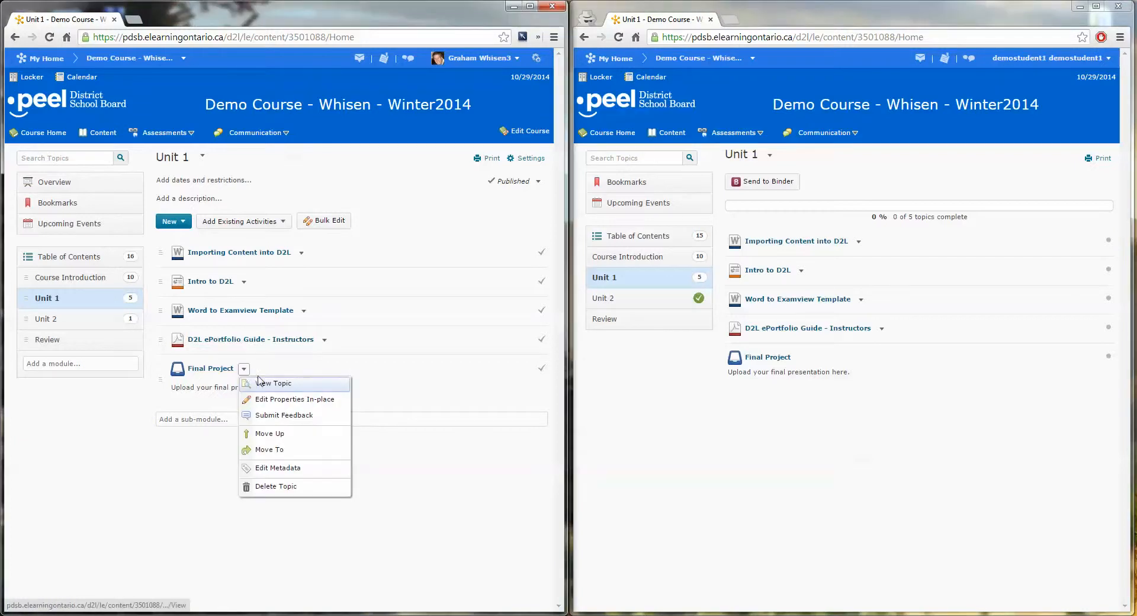
left_click(325, 406)
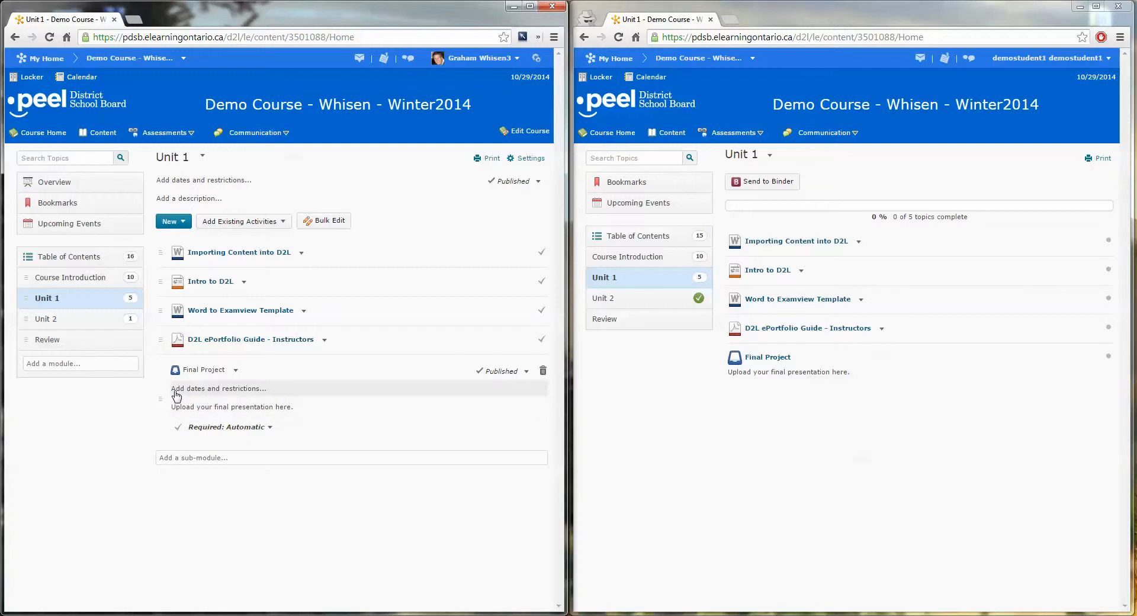
left_click(244, 391)
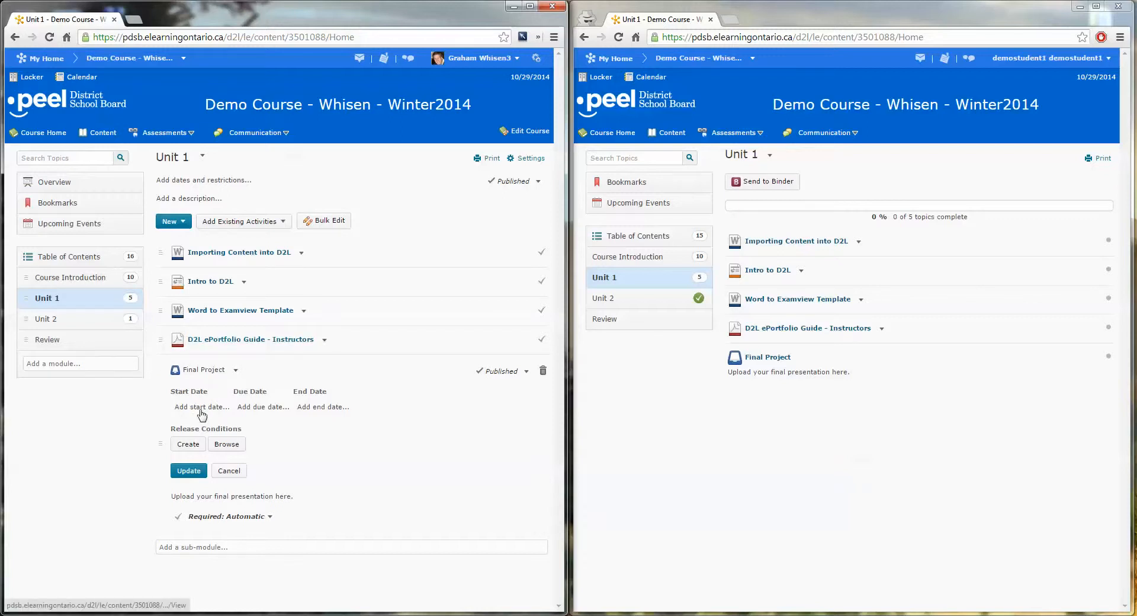
left_click(188, 447)
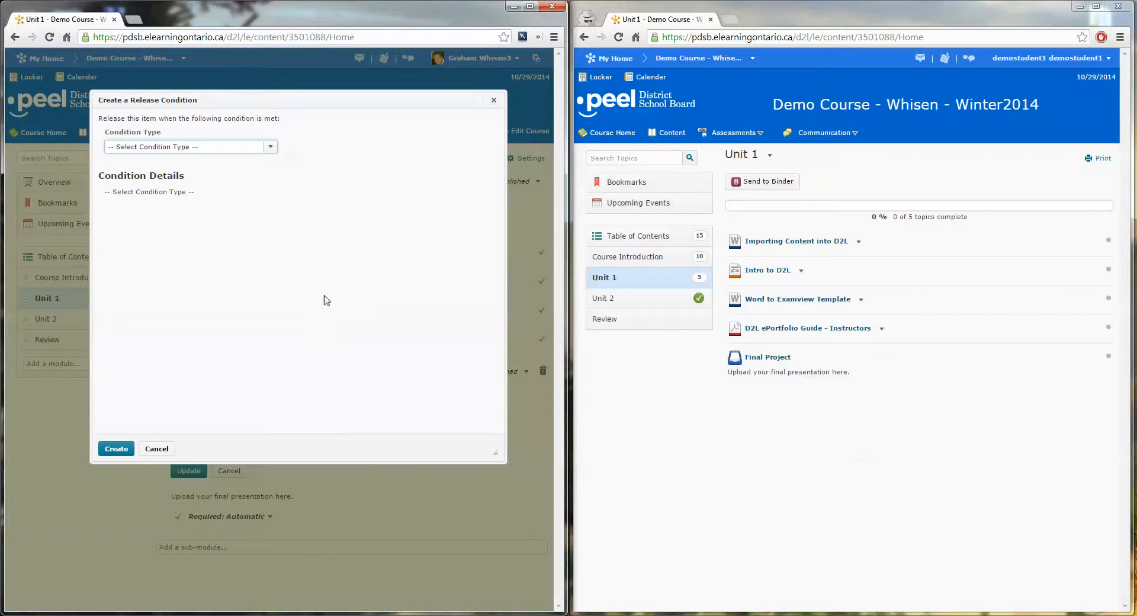
left_click_drag(103, 119, 290, 139)
left_click(291, 143)
left_click(268, 148)
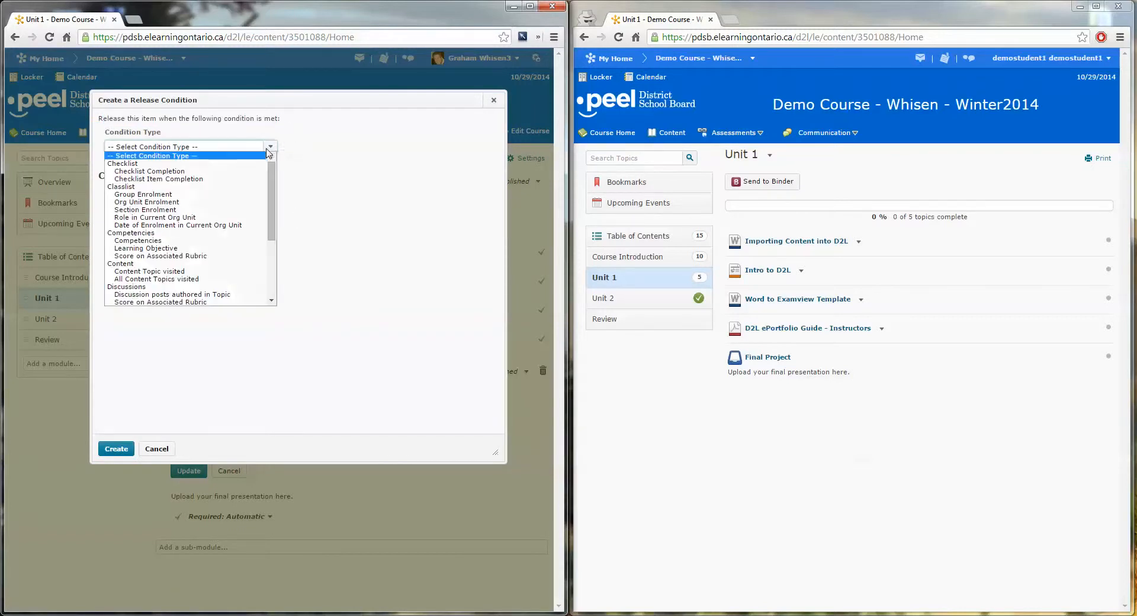
left_click_drag(273, 205, 272, 237)
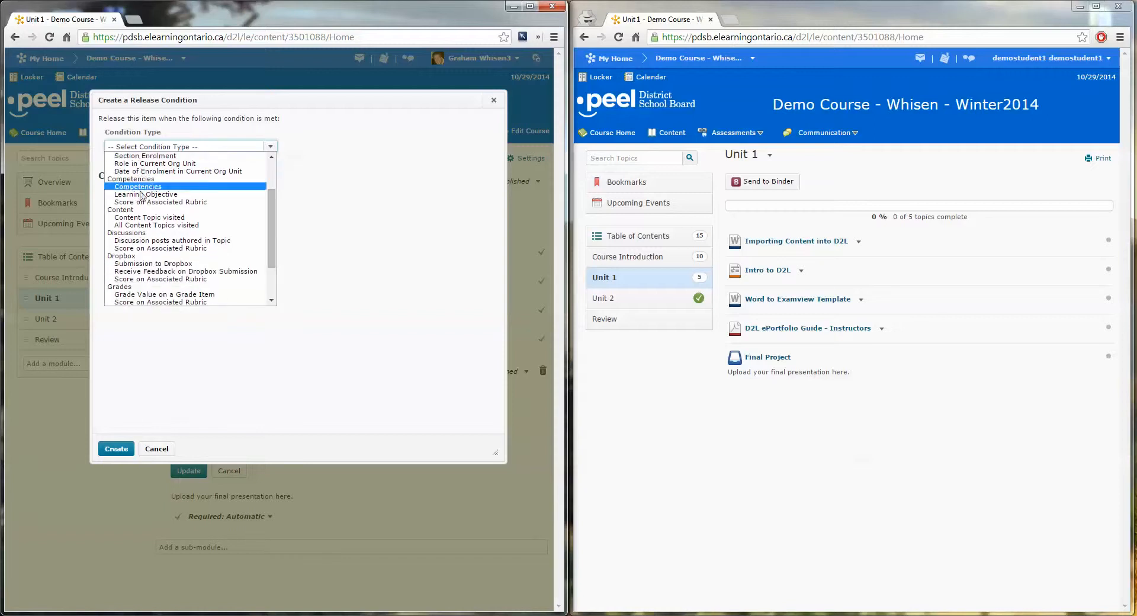
left_click(184, 218)
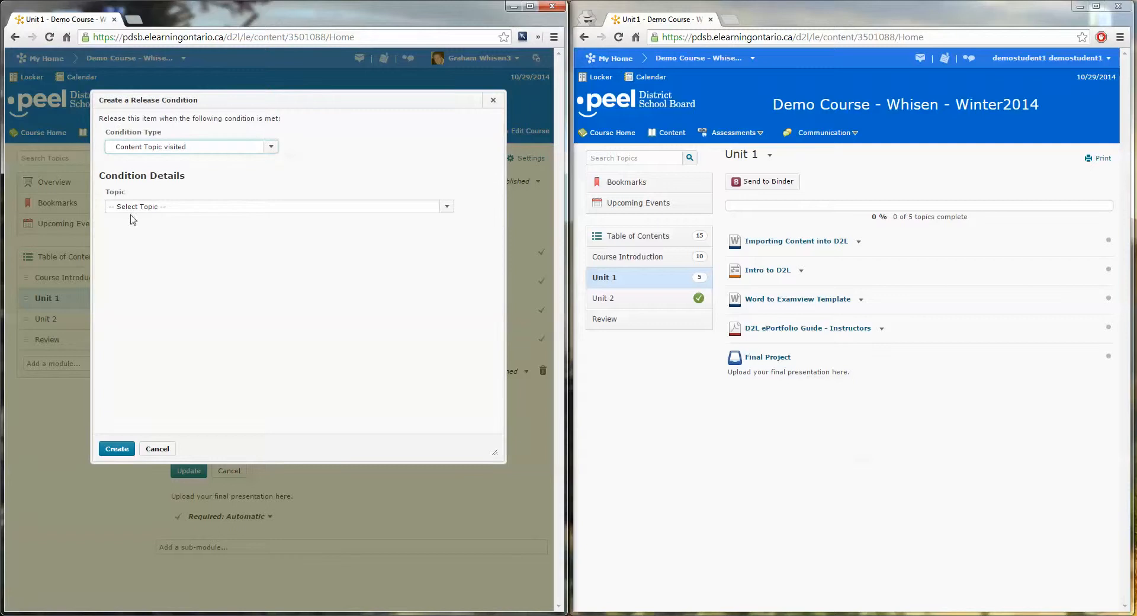
Create the condition with D2L ePortfolio Guide - Instructors as its topic, and save Final Project's restrictions.
left_click(189, 207)
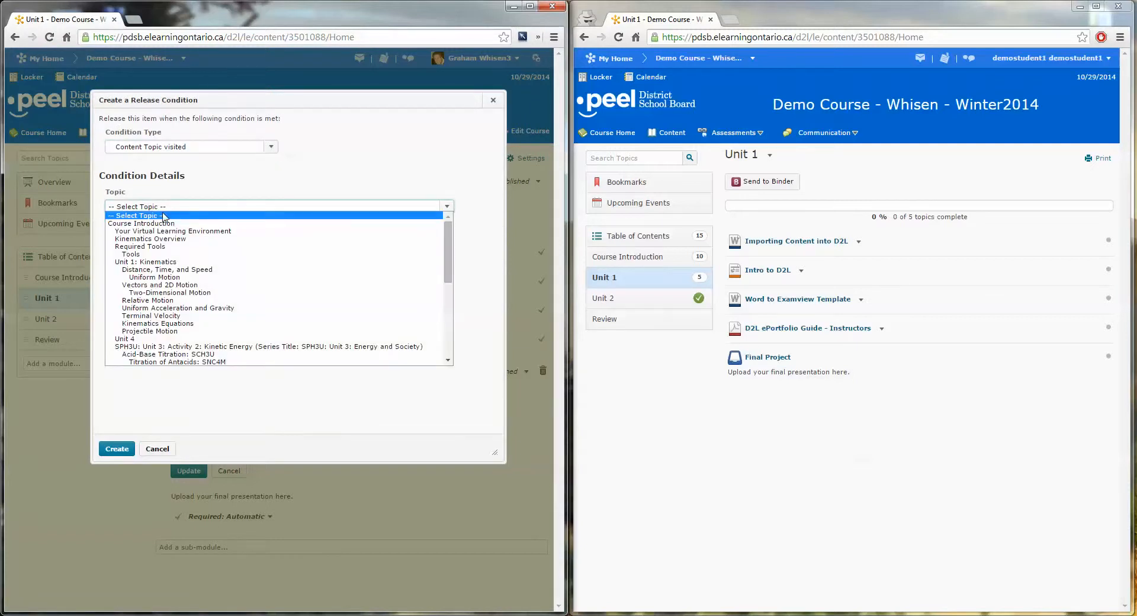
left_click_drag(448, 269, 451, 340)
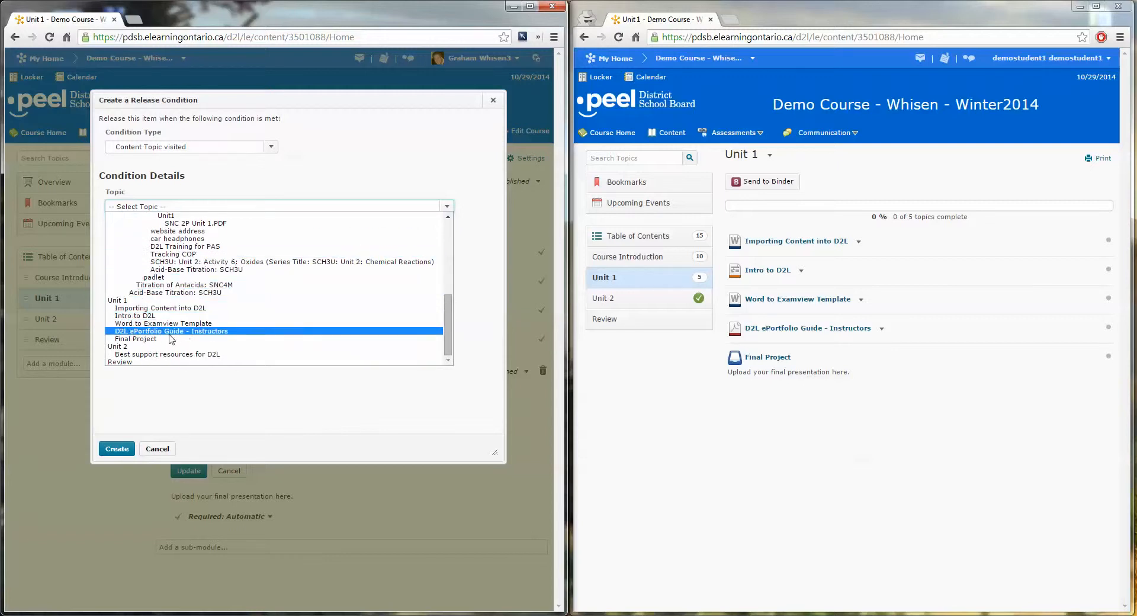
left_click(200, 331)
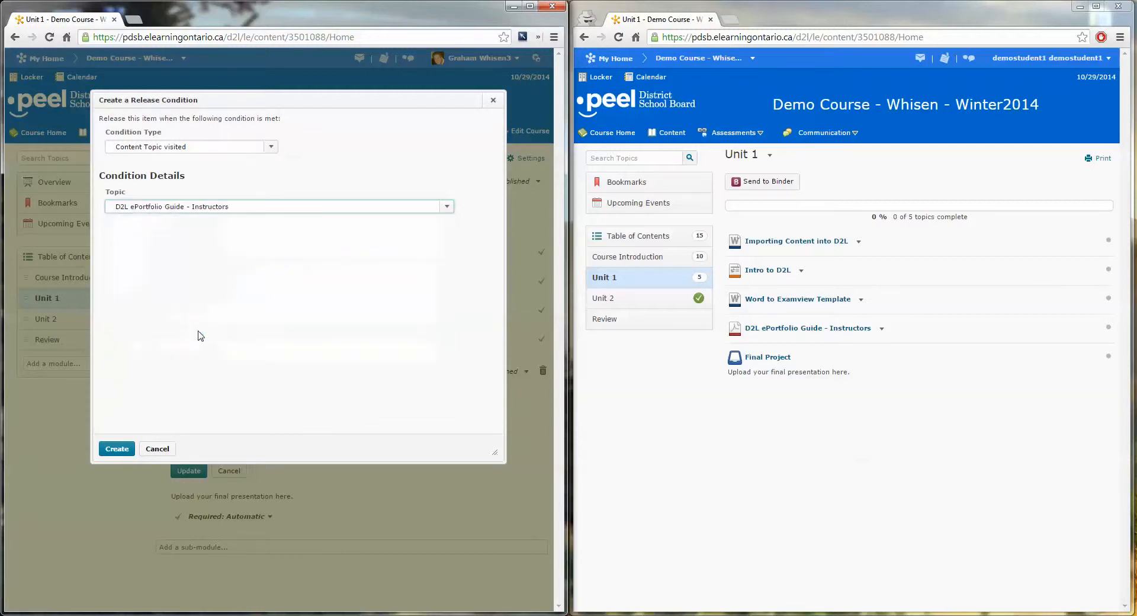
left_click(119, 449)
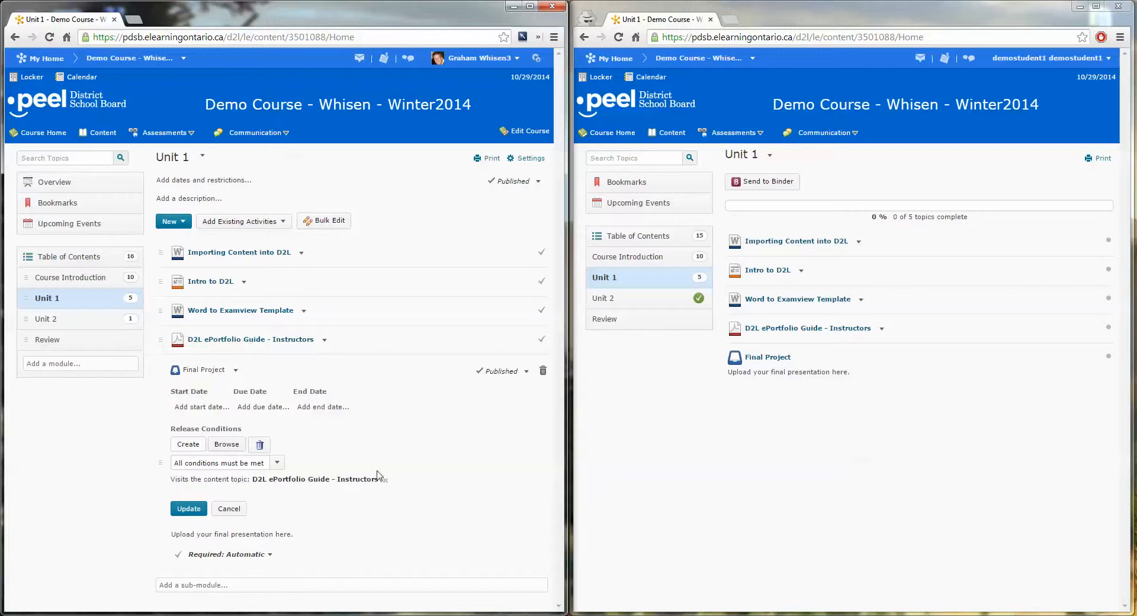
left_click(189, 510)
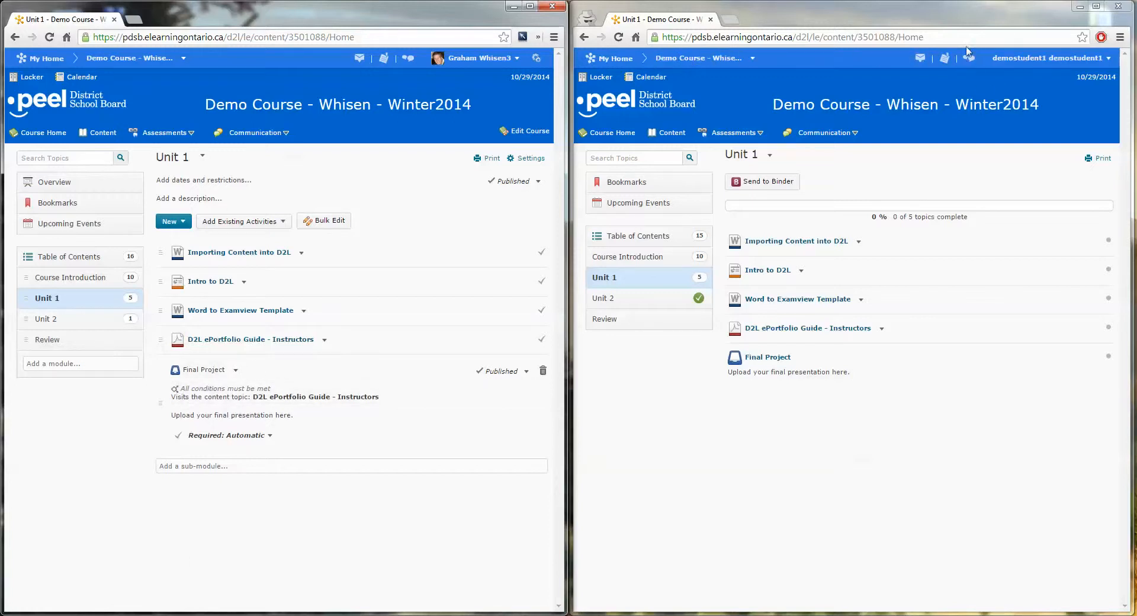
In the student window, refresh Unit 1, visit D2L ePortfolio Guide - Instructors, and return to the course content.
left_click(618, 36)
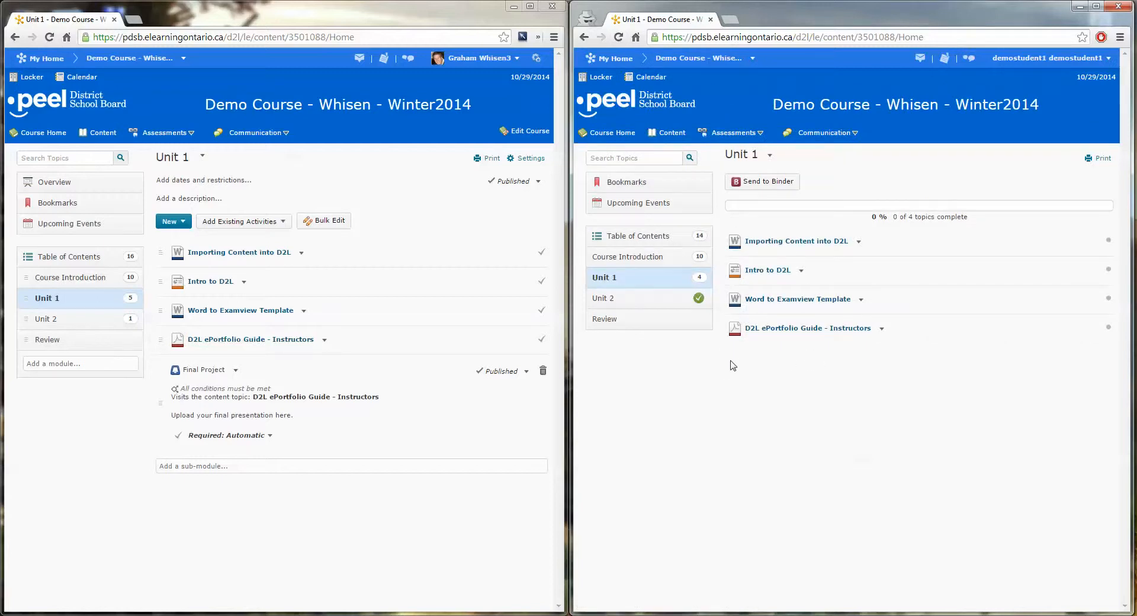
left_click(777, 330)
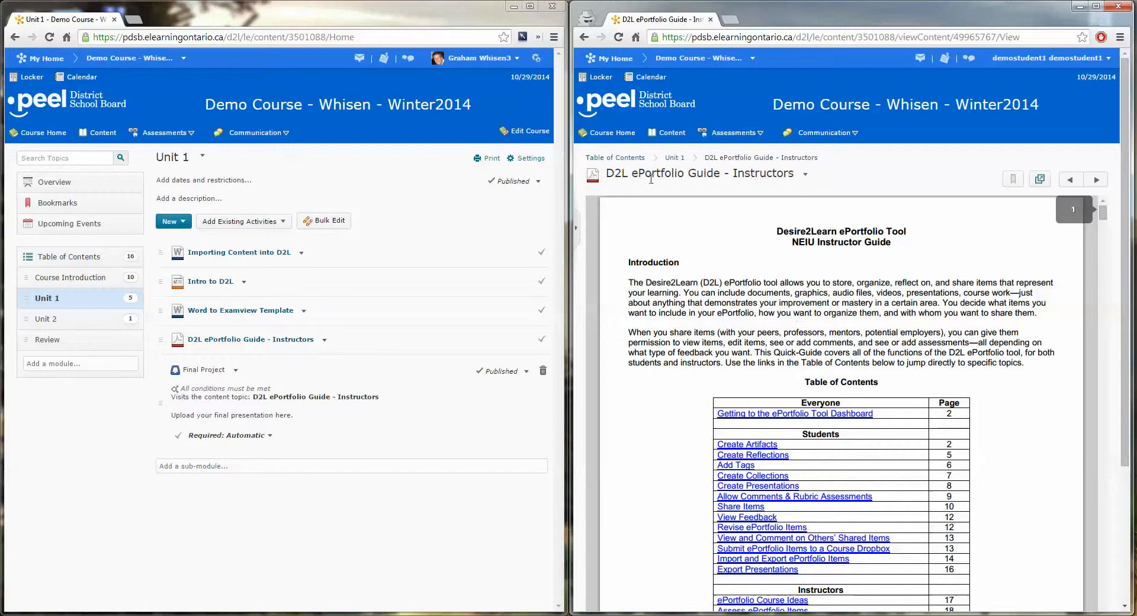
left_click(667, 135)
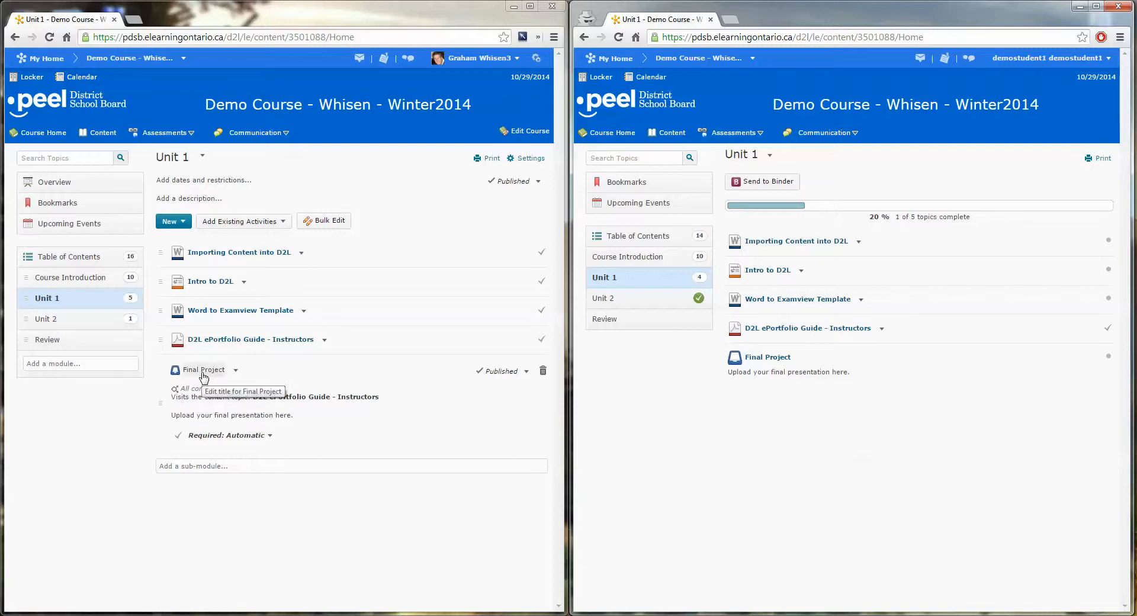
In the instructor window, start a release condition for the Unit 2 module with the condition type Submission to Dropbox.
left_click(49, 320)
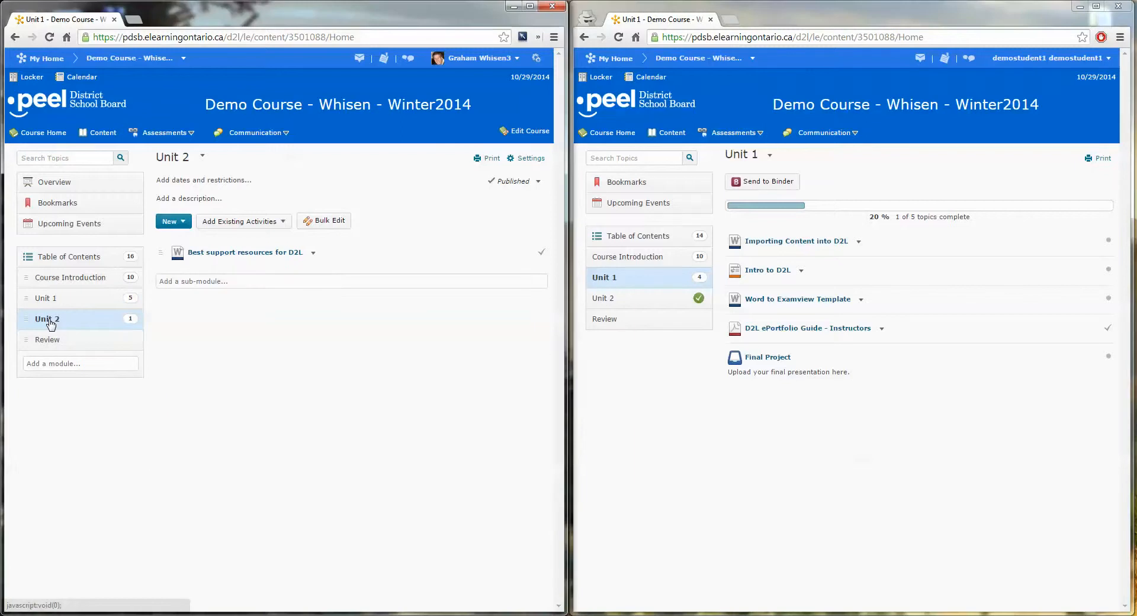
left_click(218, 183)
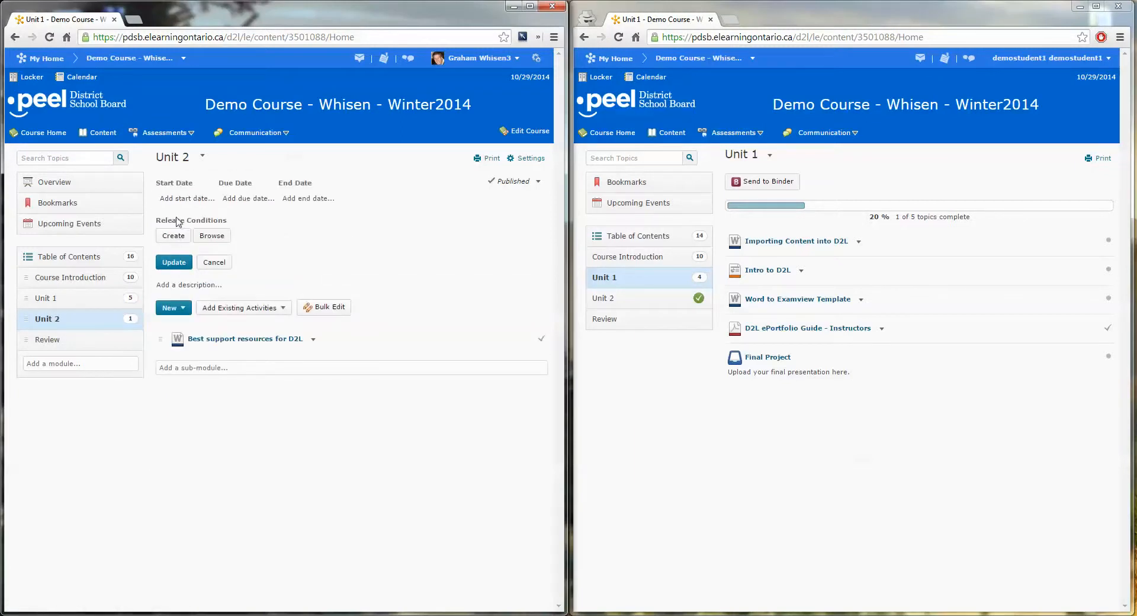
left_click(174, 236)
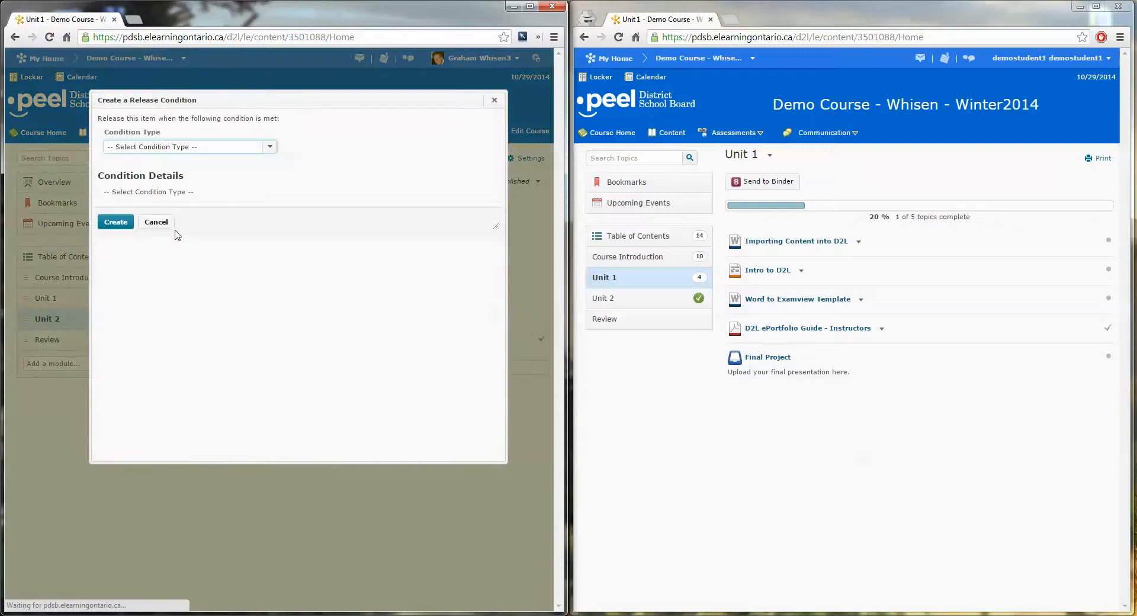
left_click(206, 151)
scroll(272, 239, "down", 3)
mouse_move(272, 239)
left_mouse_down()
mouse_move(270, 274)
mouse_move(272, 171)
mouse_move(273, 225)
left_mouse_up()
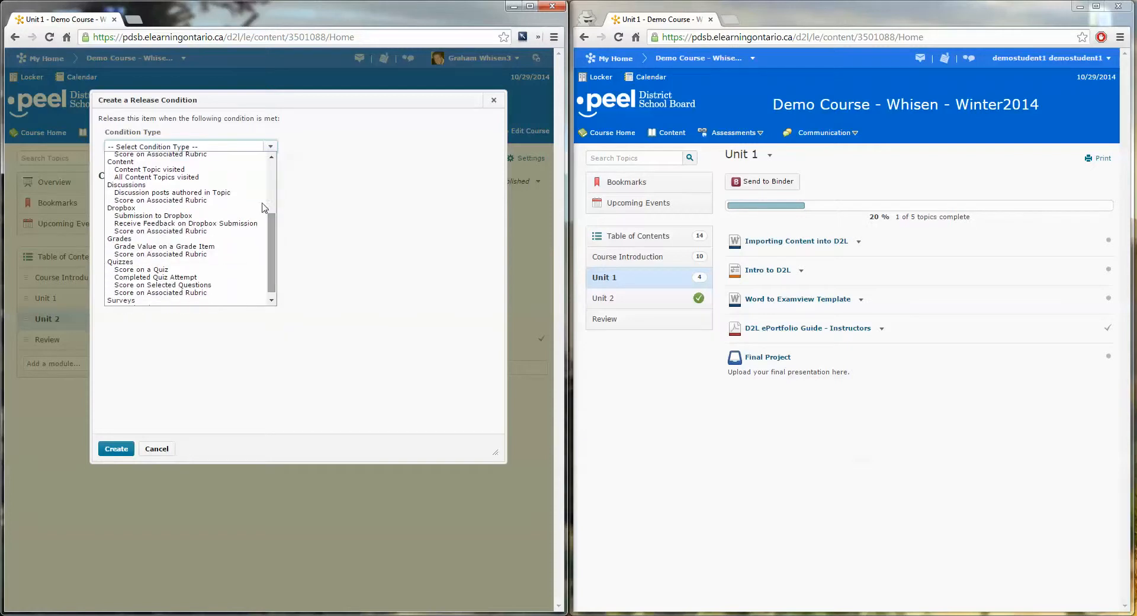
left_click(154, 216)
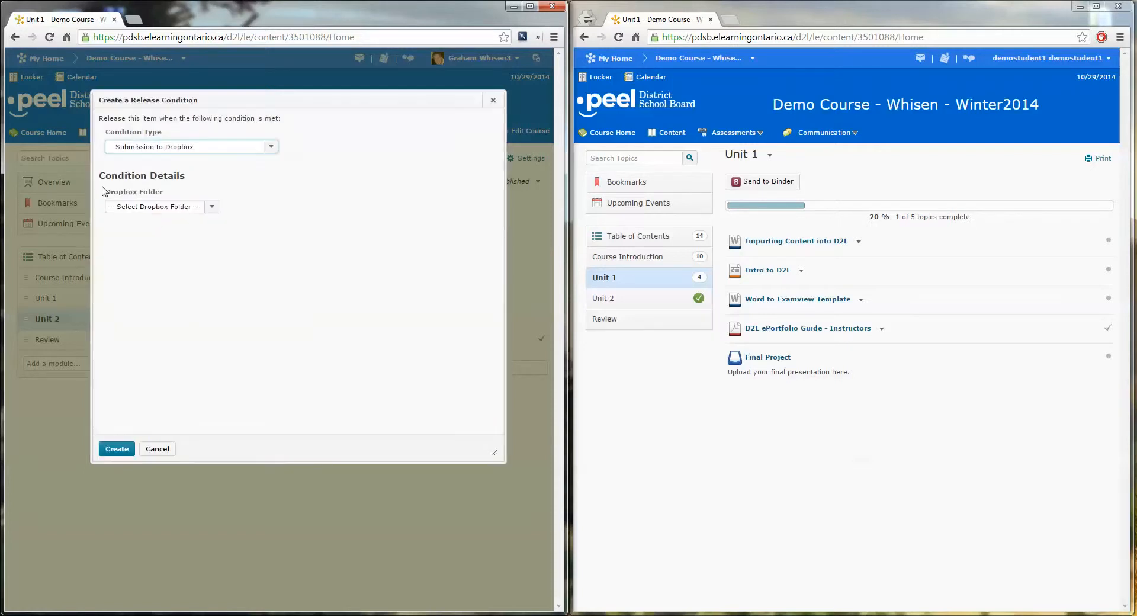
Create the condition with Final Project as its dropbox folder, and save Unit 2's restrictions.
left_click(212, 207)
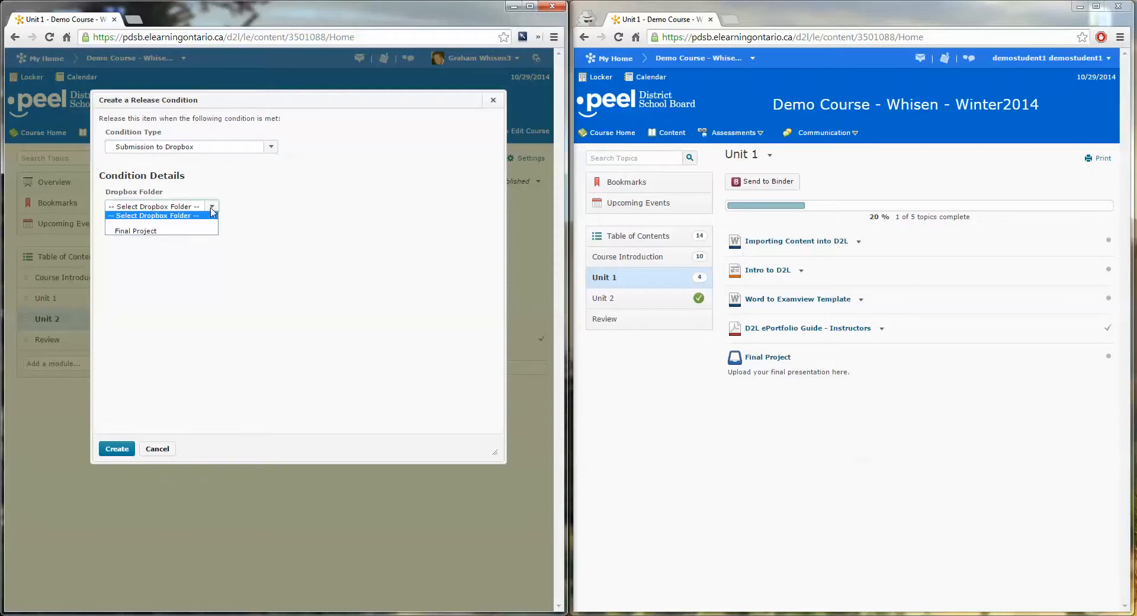
left_click(147, 231)
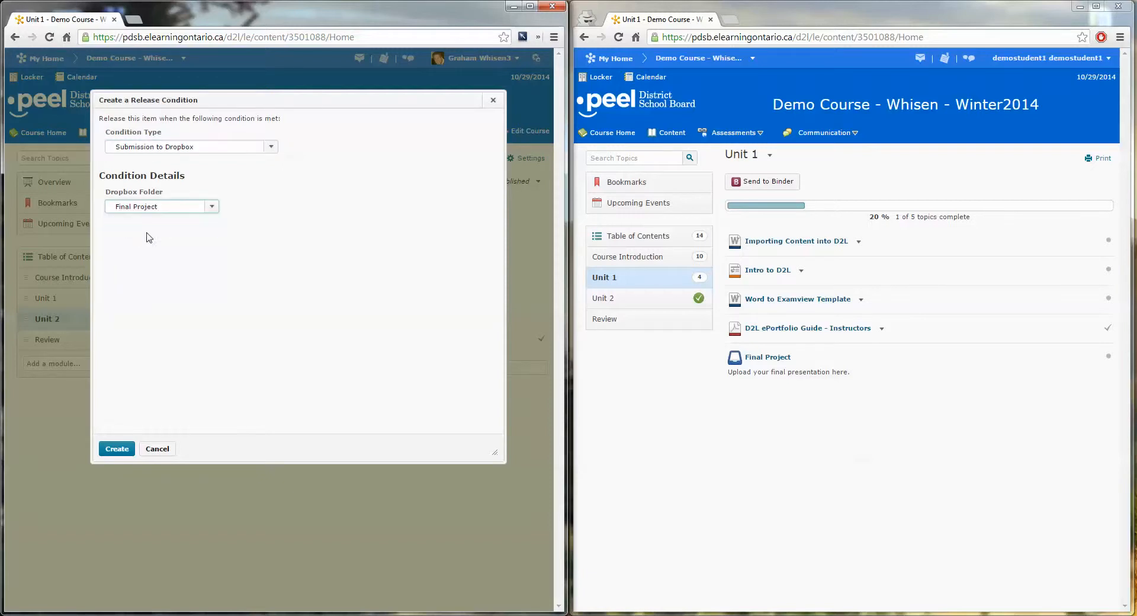
left_click(117, 448)
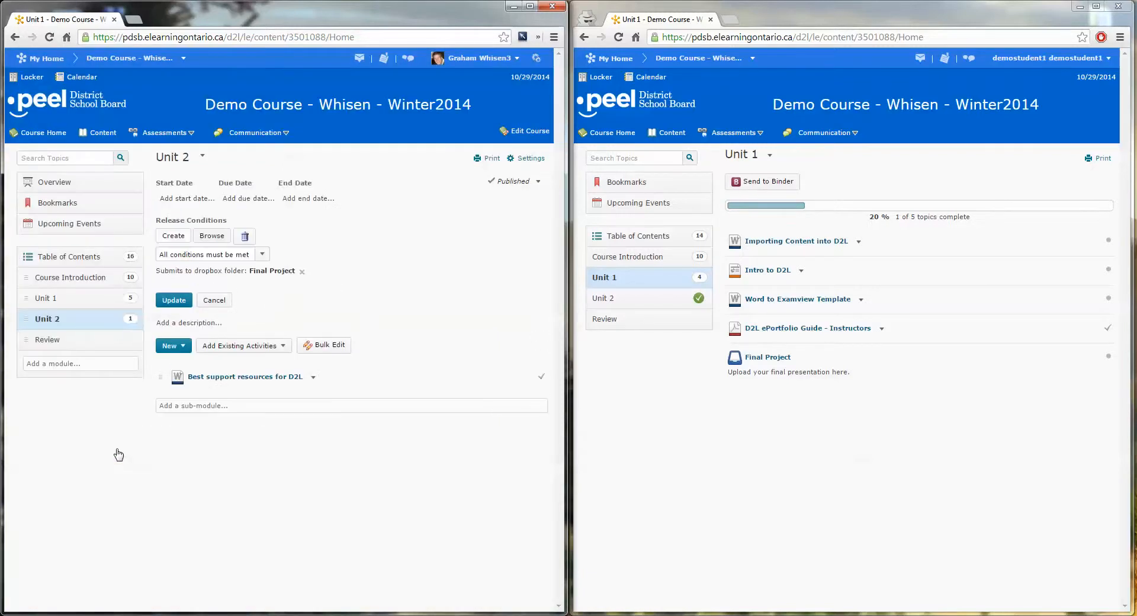
left_click(174, 300)
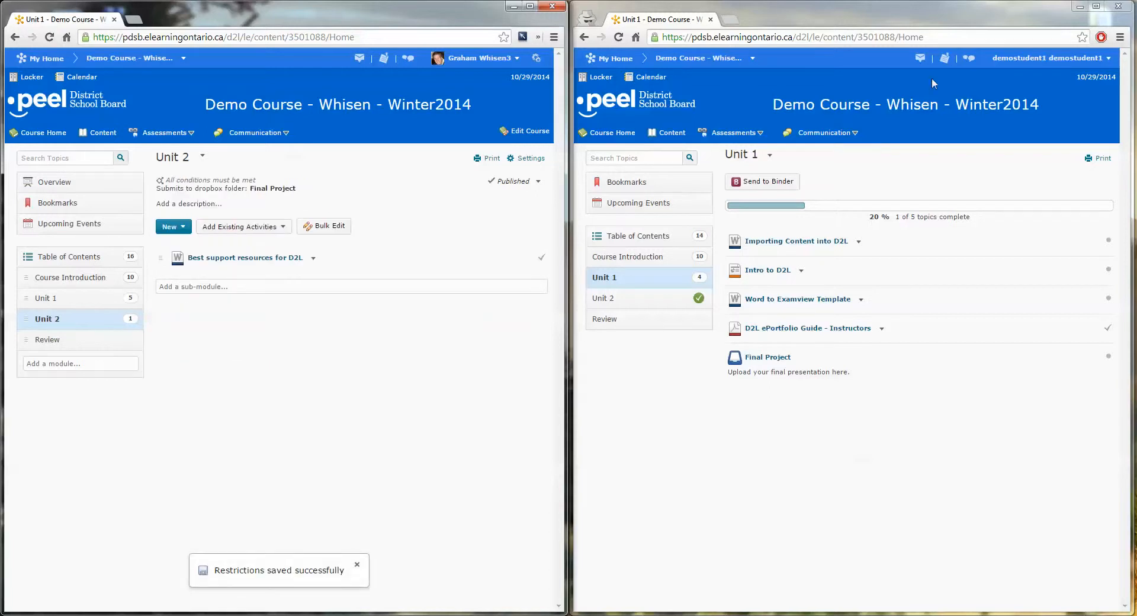
In the student window, refresh the Unit 1 content and open the Final Project dropbox.
left_click(618, 37)
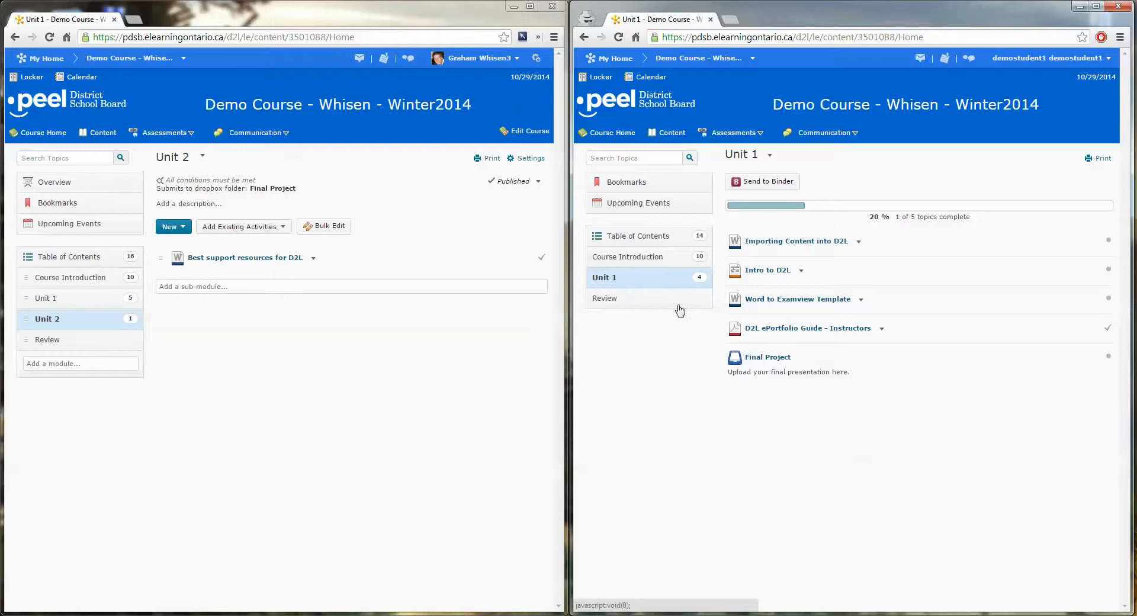
left_click(768, 357)
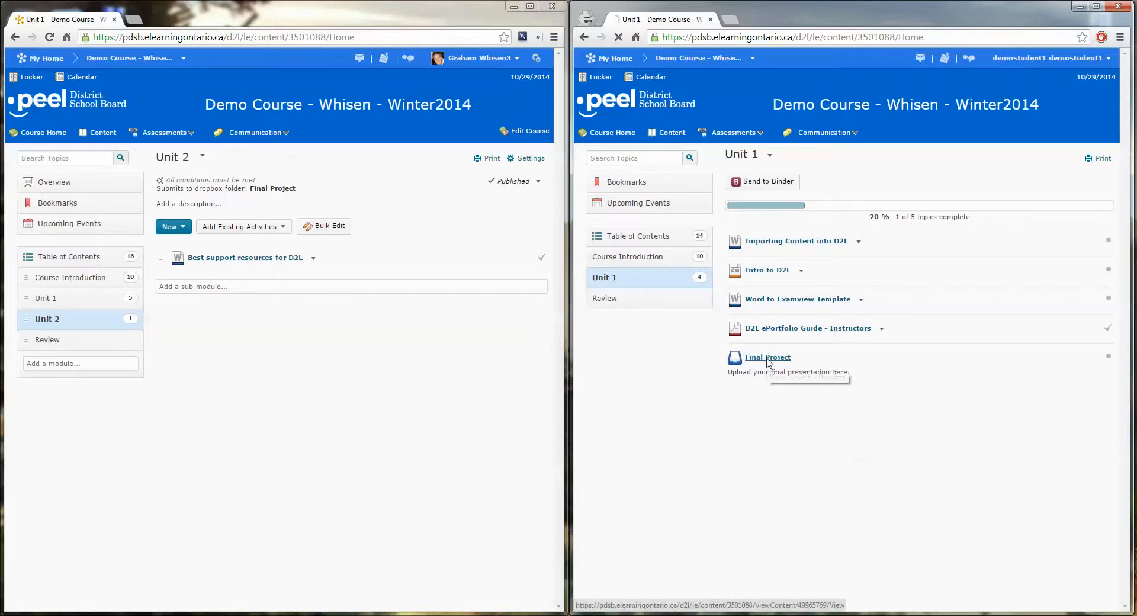
left_click(654, 318)
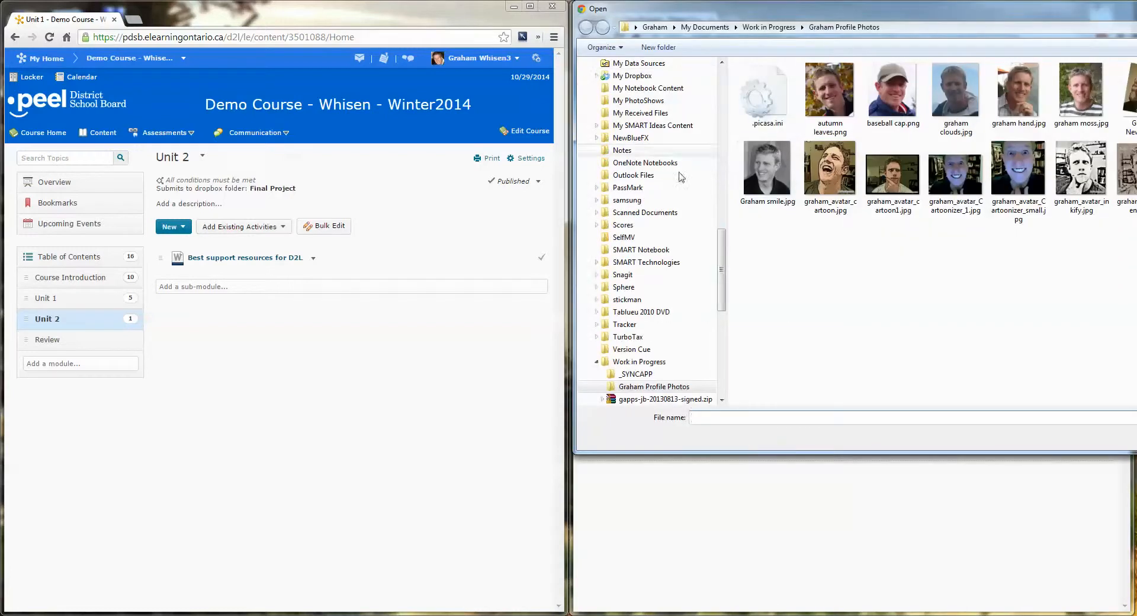
left_click_drag(722, 244, 658, 79)
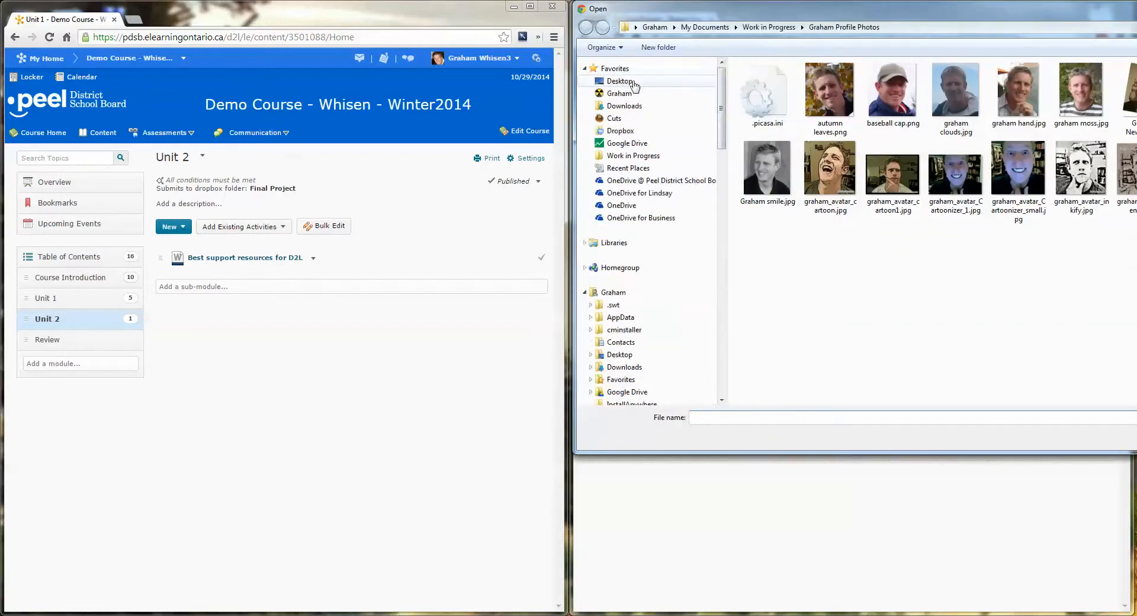
left_click(628, 82)
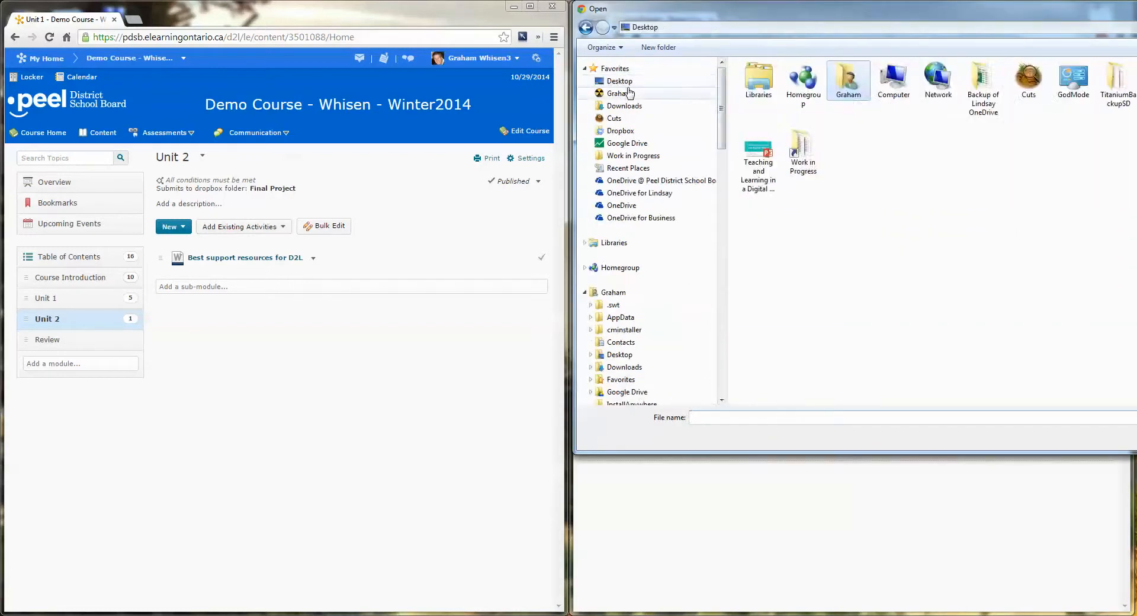
left_click(613, 117)
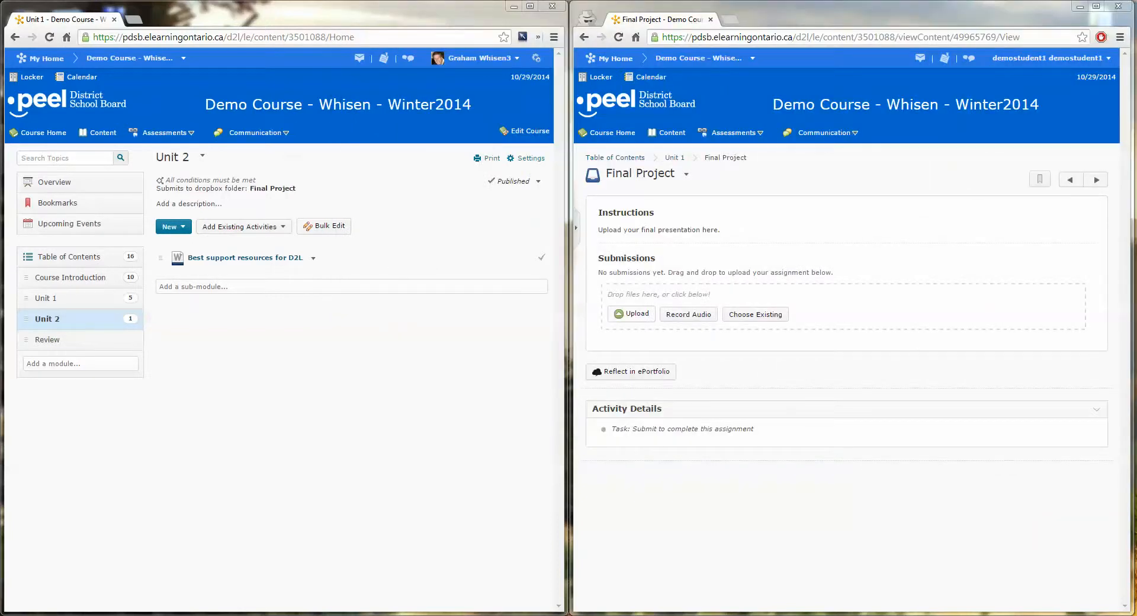
Attach Booking Rooms at CBO.docx to the Final Project submission in the student window.
left_click_drag(1125, 308, 648, 299)
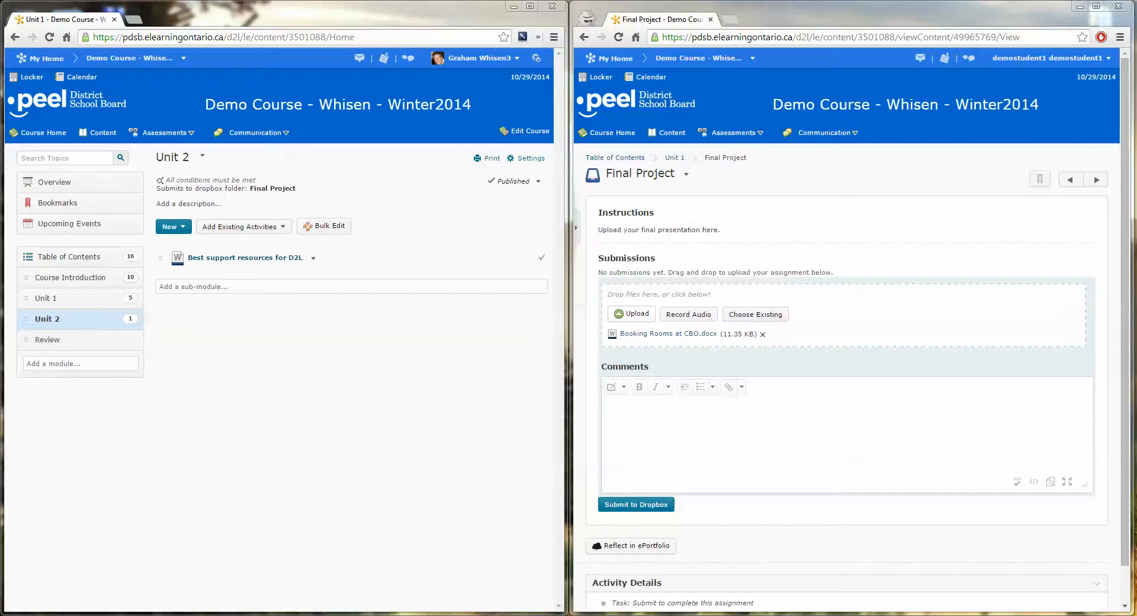
Submit the attached Final Project file to the dropbox in the student window, and return to the course content.
left_click(636, 504)
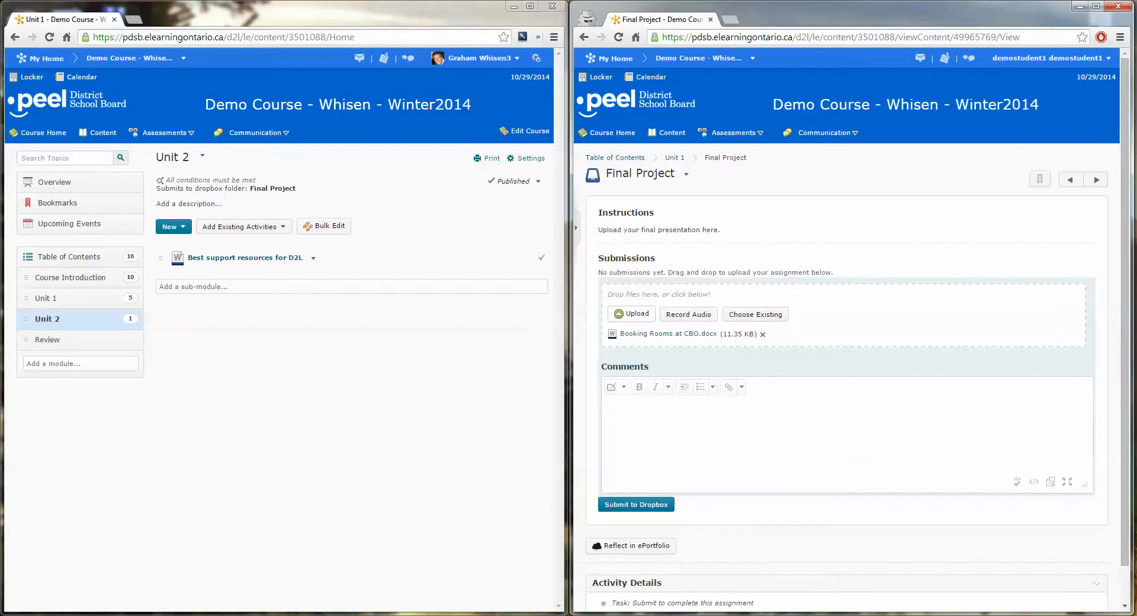
left_click(638, 505)
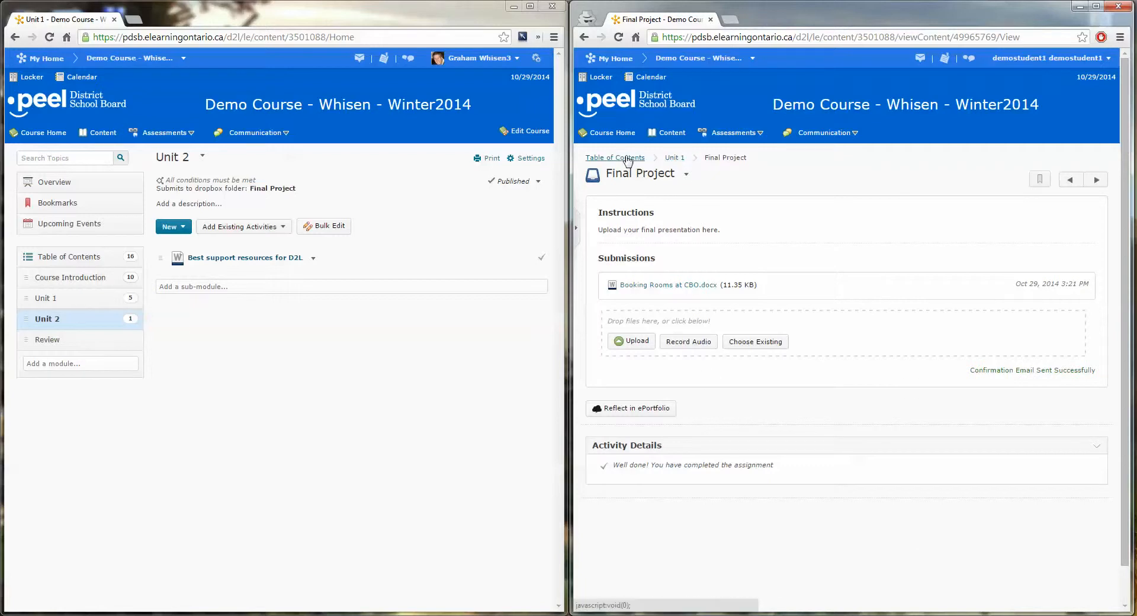
left_click(669, 134)
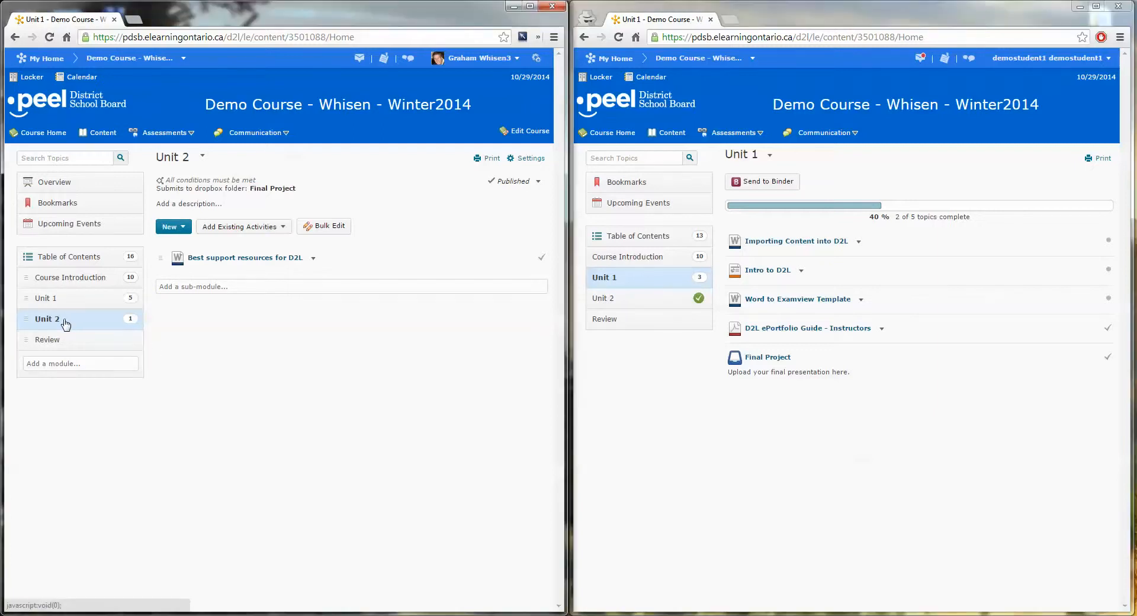
In the instructor window, review the condition types available for a new Unit 2 release condition, and cancel without creating one.
left_click(195, 185)
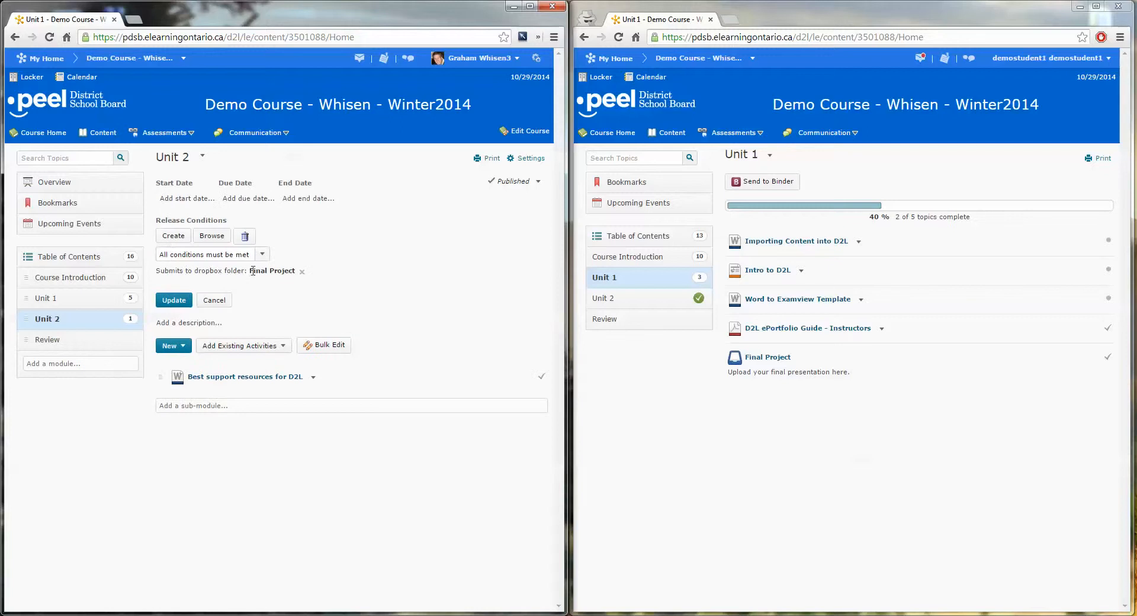
left_click(175, 238)
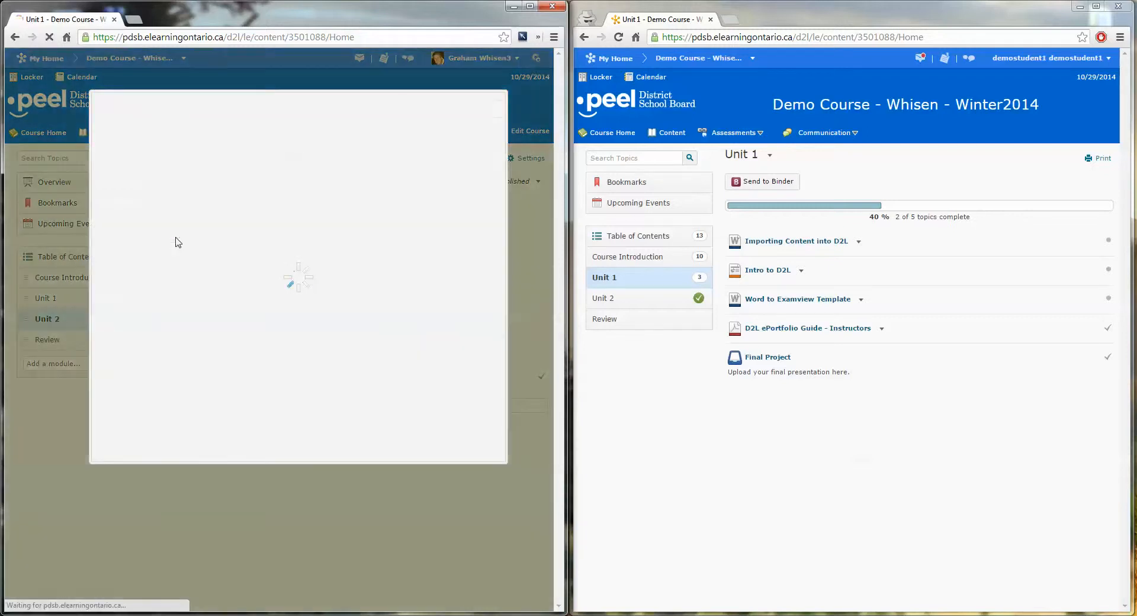
left_click(269, 148)
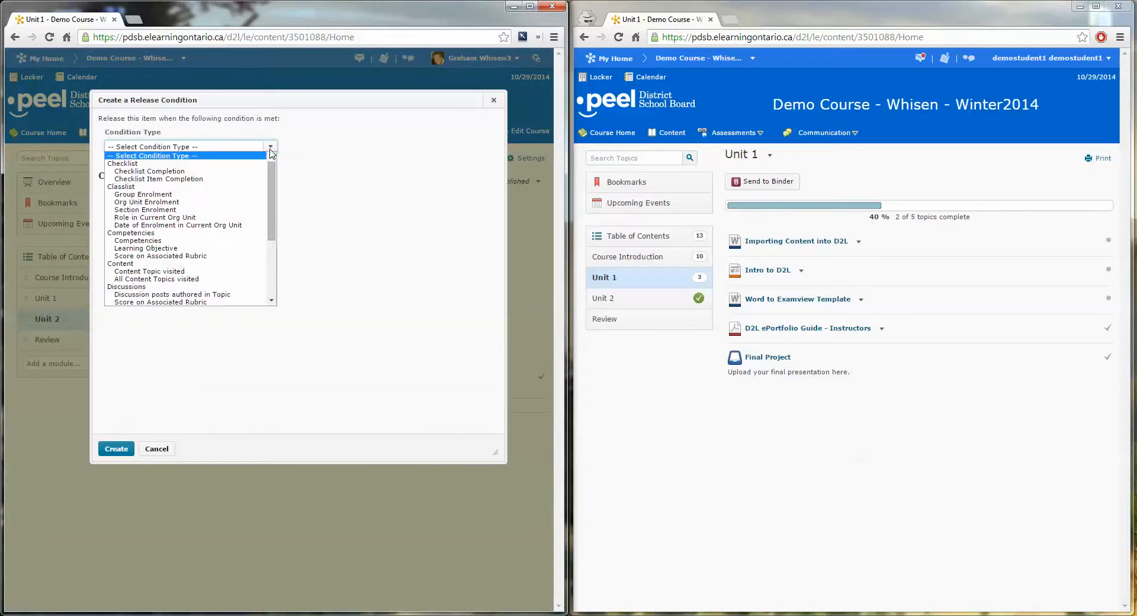
left_click_drag(272, 171, 273, 237)
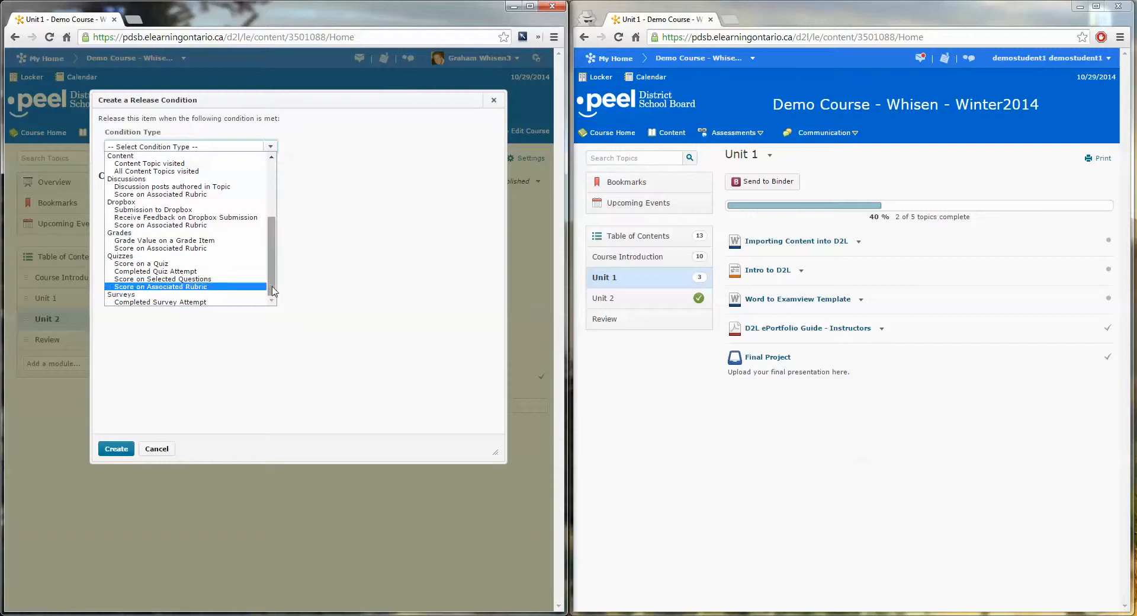
mouse_move(272, 287)
left_mouse_down()
mouse_move(277, 218)
mouse_move(283, 299)
left_mouse_up()
left_click(159, 450)
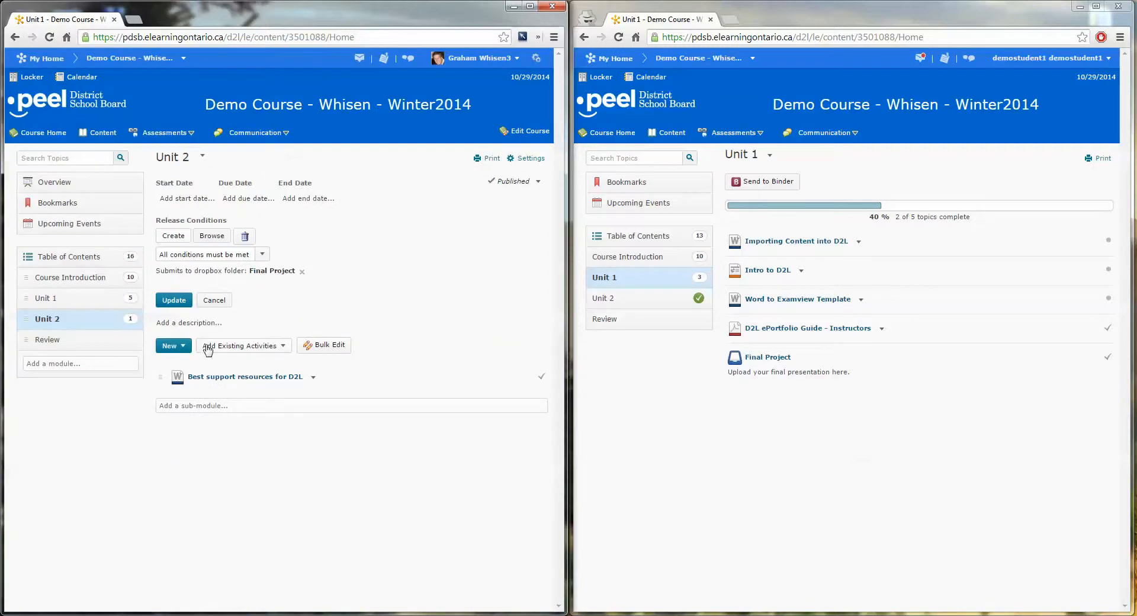
Add a start date of 10/30/2014, 3:00 PM to the Unit 2 module and save the restrictions.
left_click(59, 299)
left_click(44, 321)
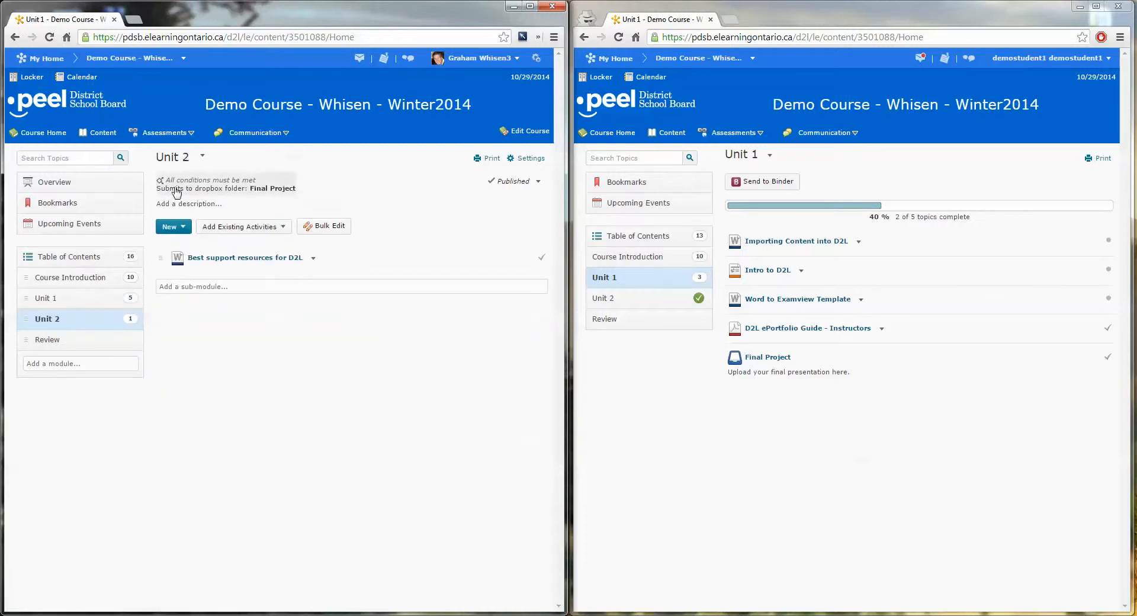
left_click(180, 185)
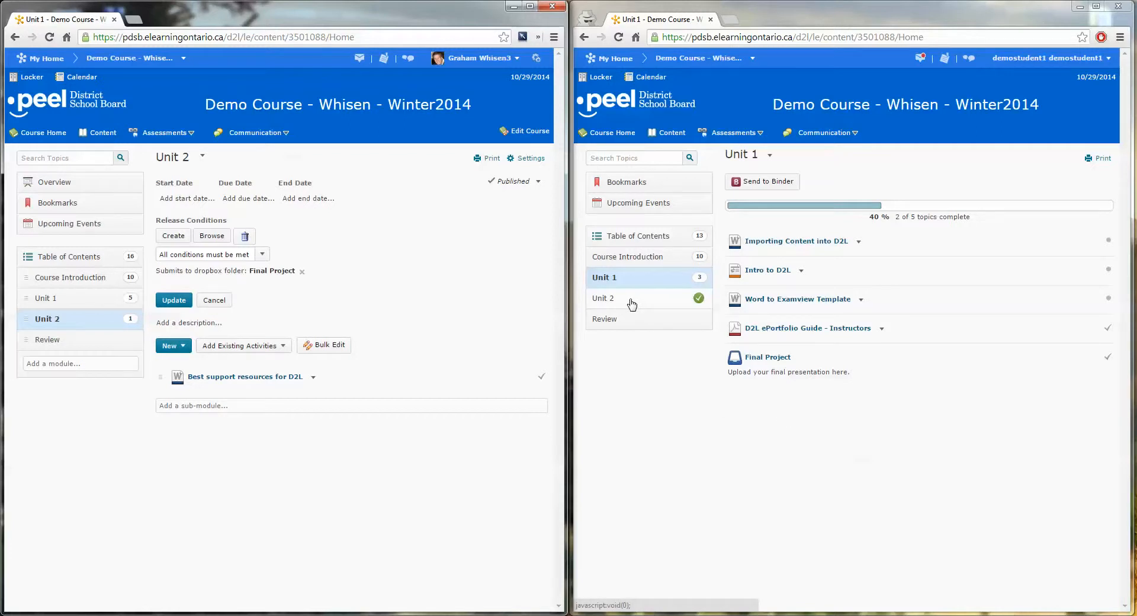
left_click(181, 199)
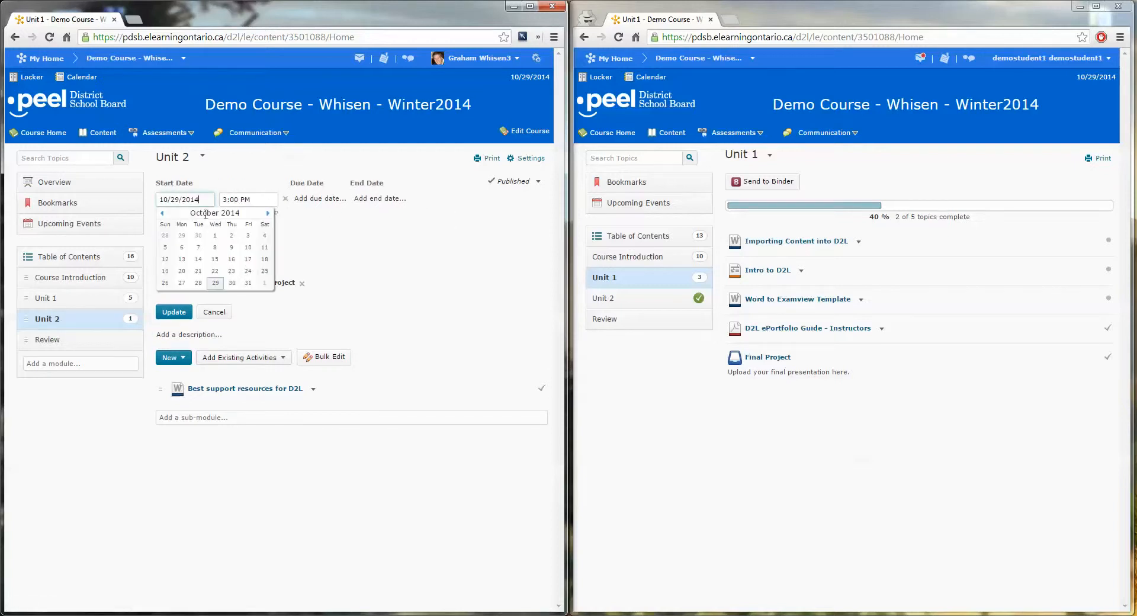
left_click(231, 288)
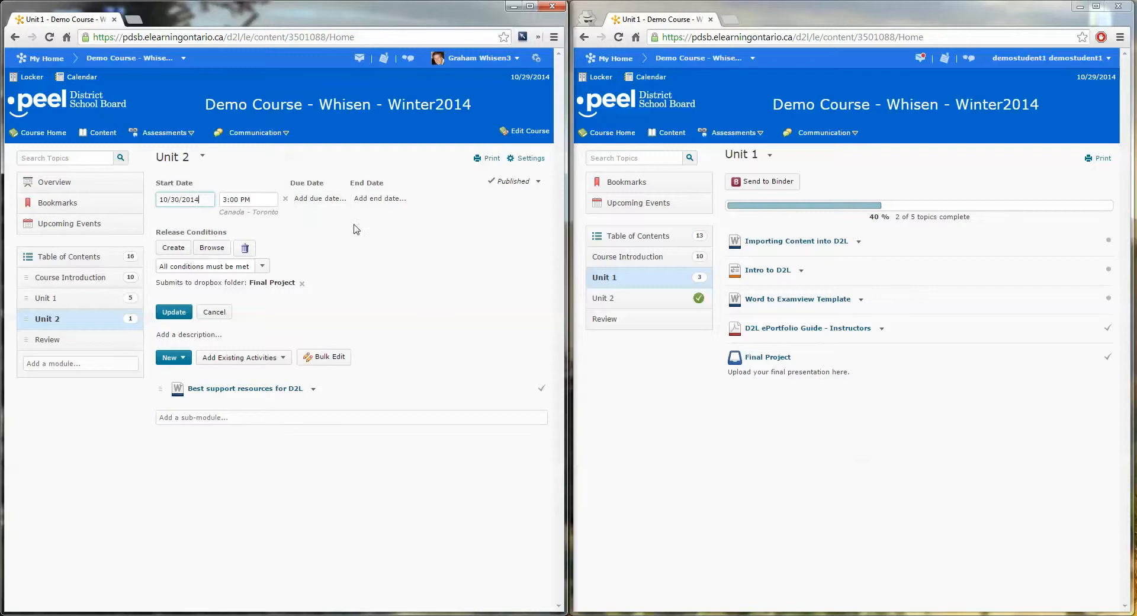
left_click(174, 312)
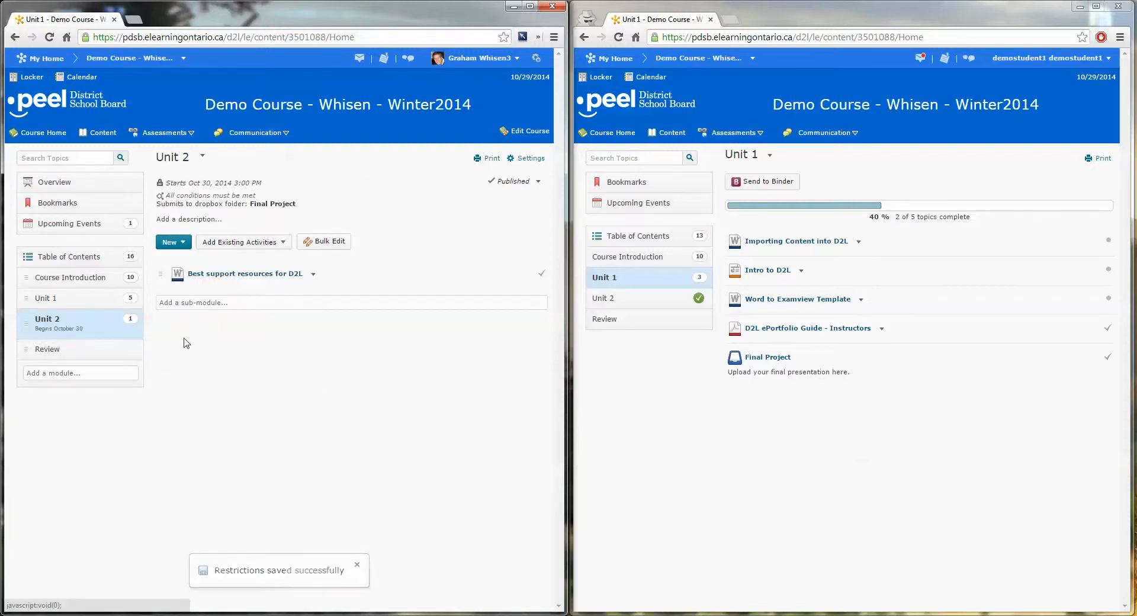
Remove the Final Project dropbox condition from the Unit 2 module and save the restrictions.
left_click(207, 194)
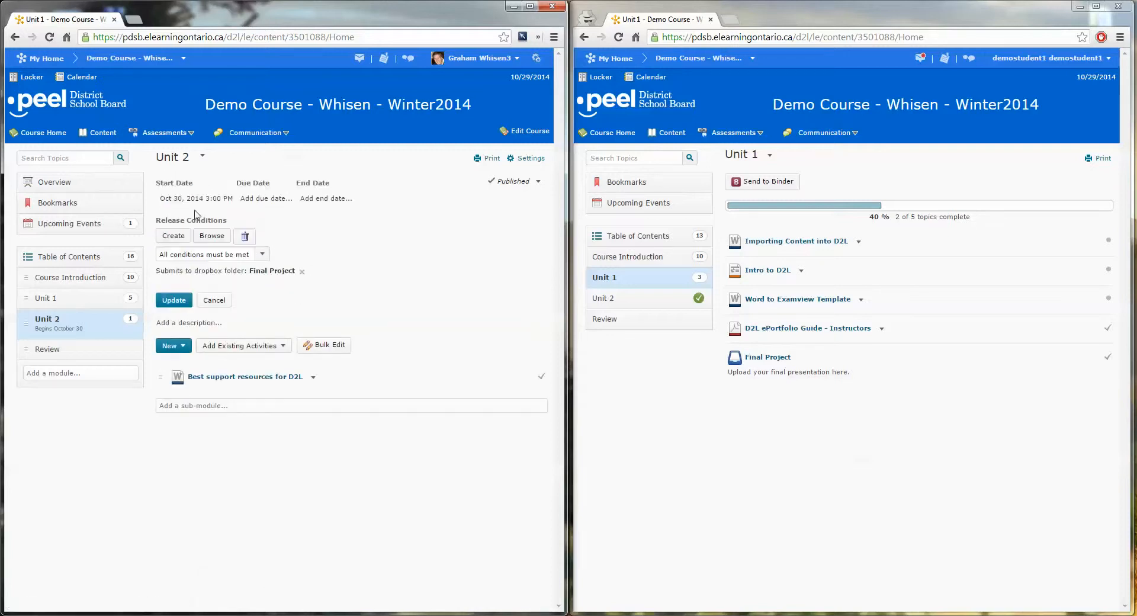
left_click(302, 272)
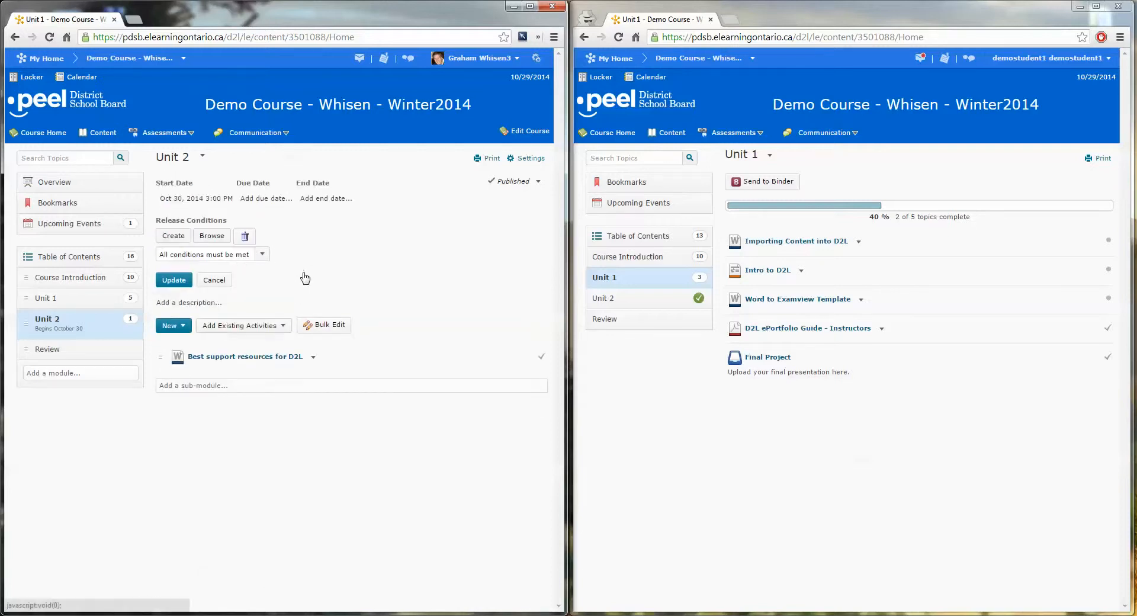
left_click(178, 260)
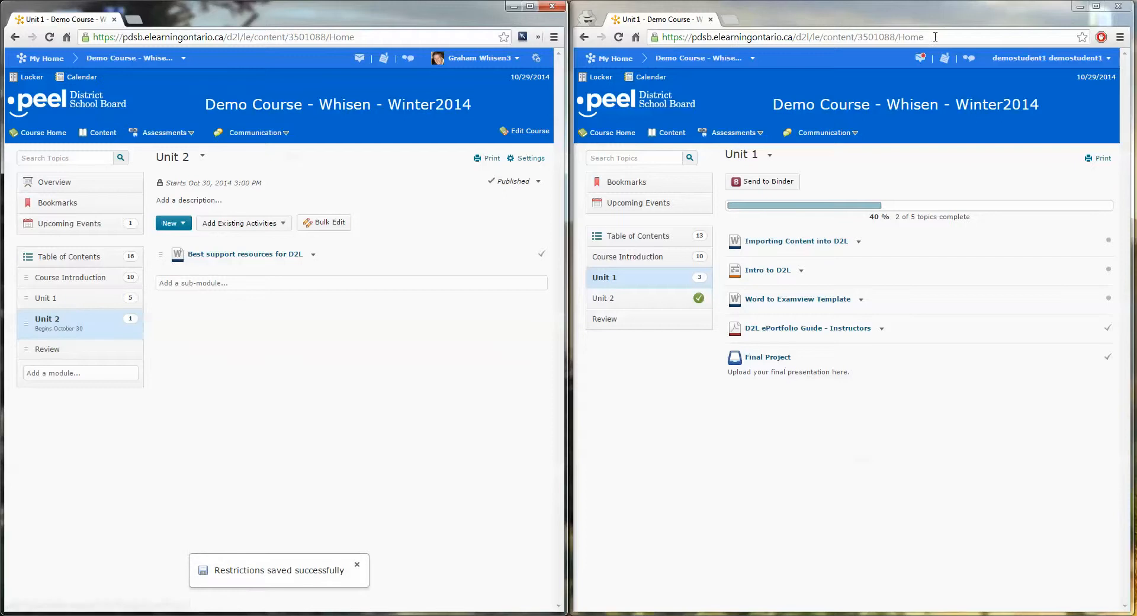
In the student window, refresh the content, open Unit 2 and test whether the Best support resources for D2L topic can be opened.
left_click(619, 38)
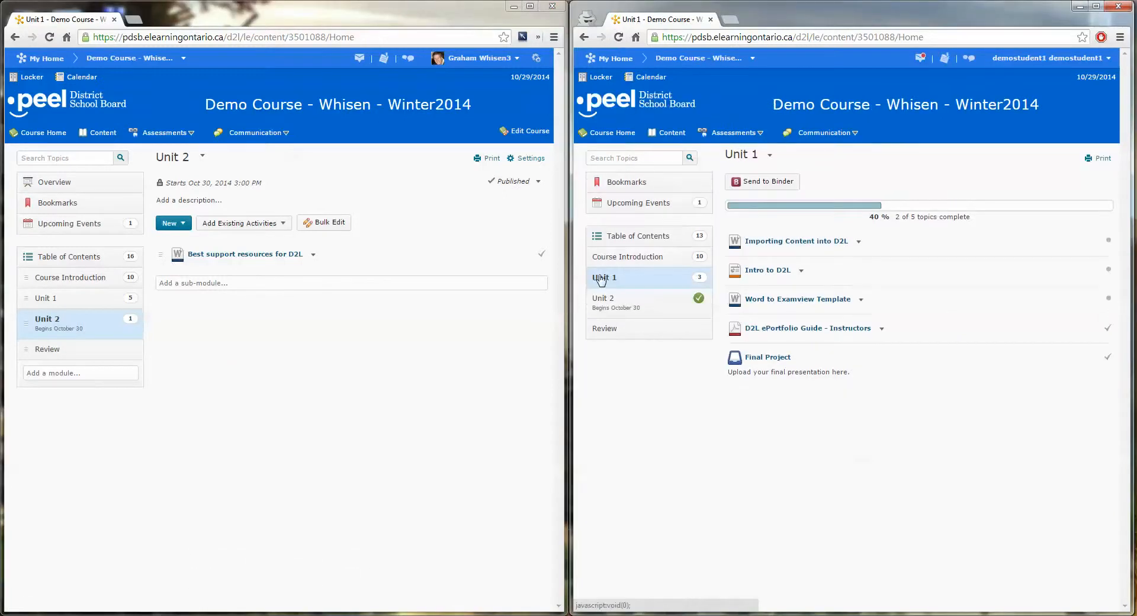
left_click(610, 305)
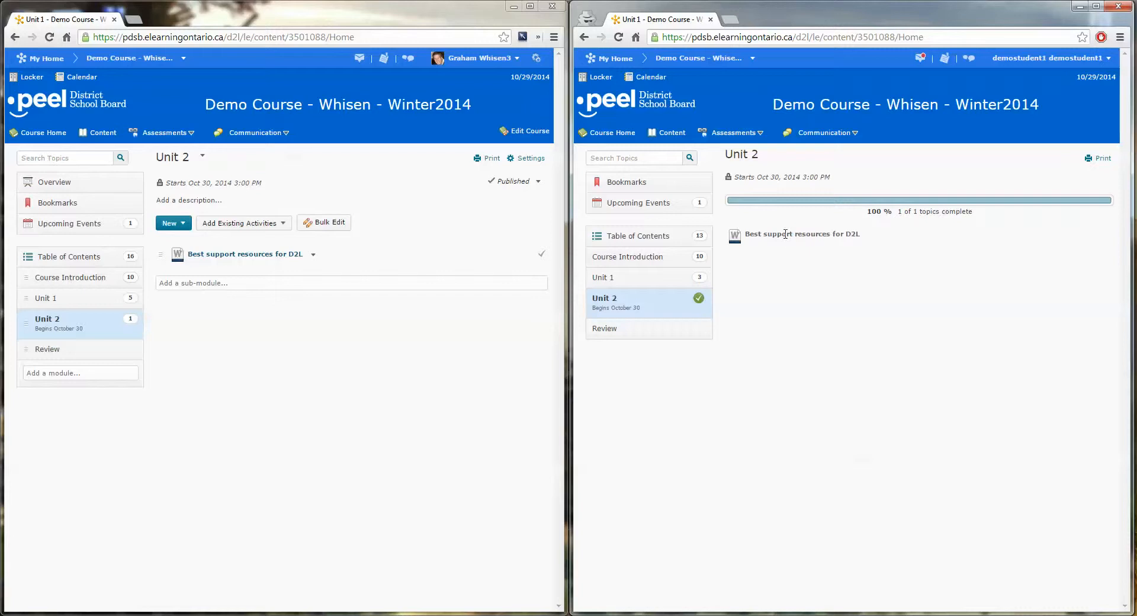
left_click_drag(848, 236, 860, 269)
left_click(757, 234)
left_click(860, 270)
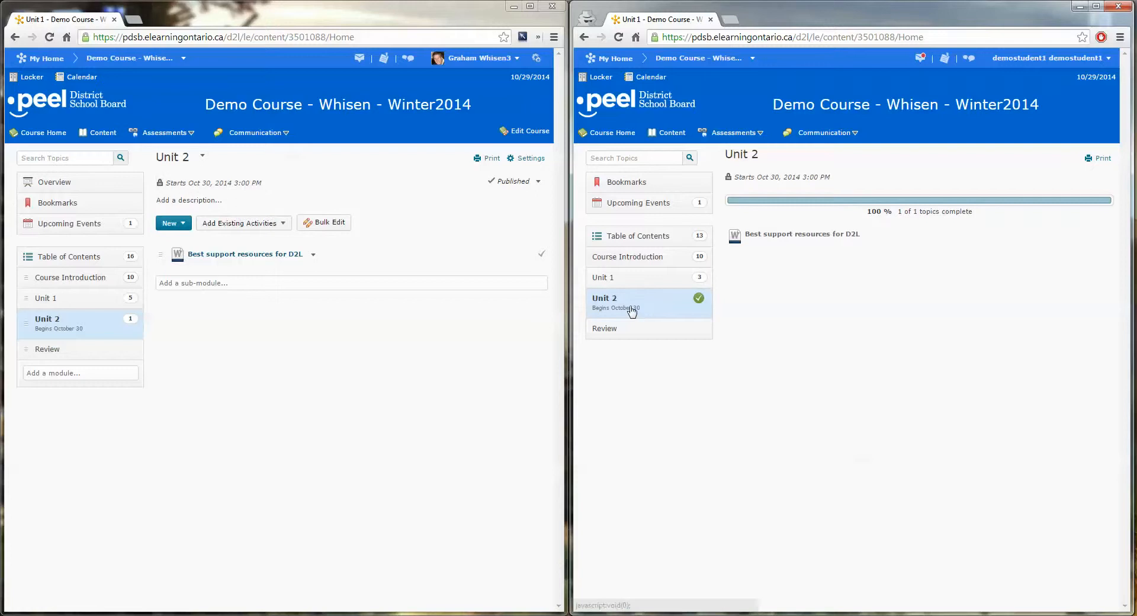
left_click_drag(750, 237, 830, 246)
left_click(856, 263)
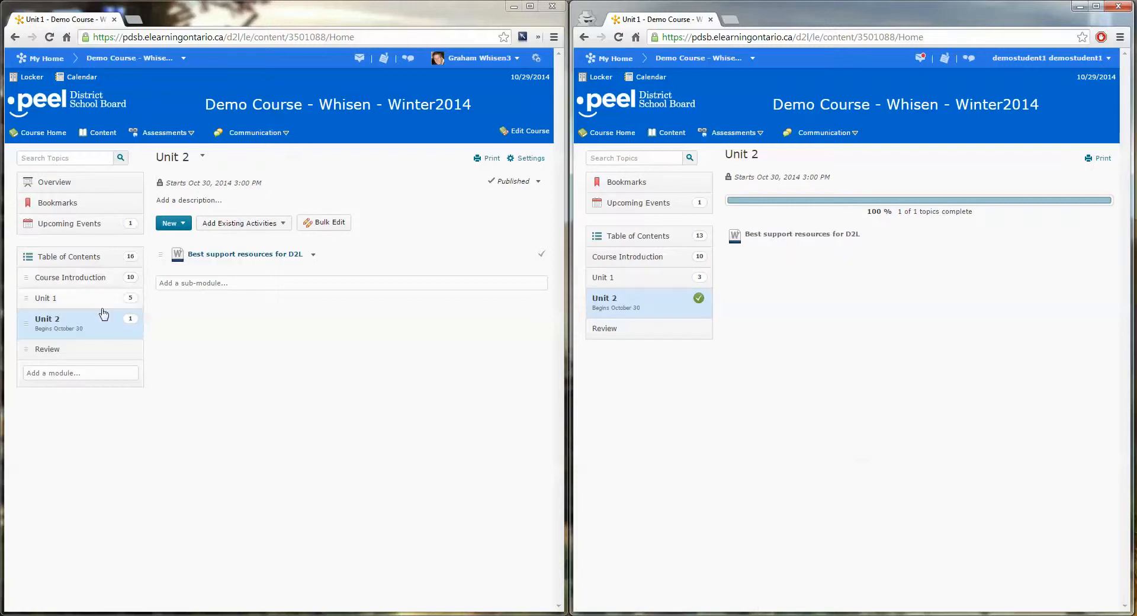
In the instructor window, remove Unit 2's start date and save the restrictions, and refresh the content in the student window.
left_click(90, 326)
left_click(203, 182)
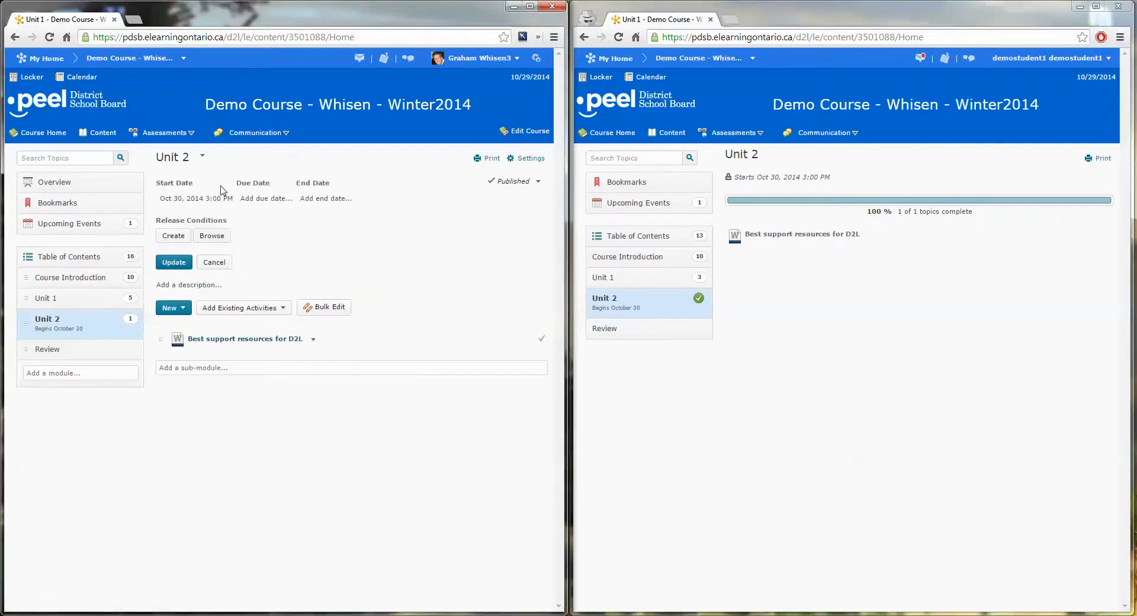
left_click(220, 201)
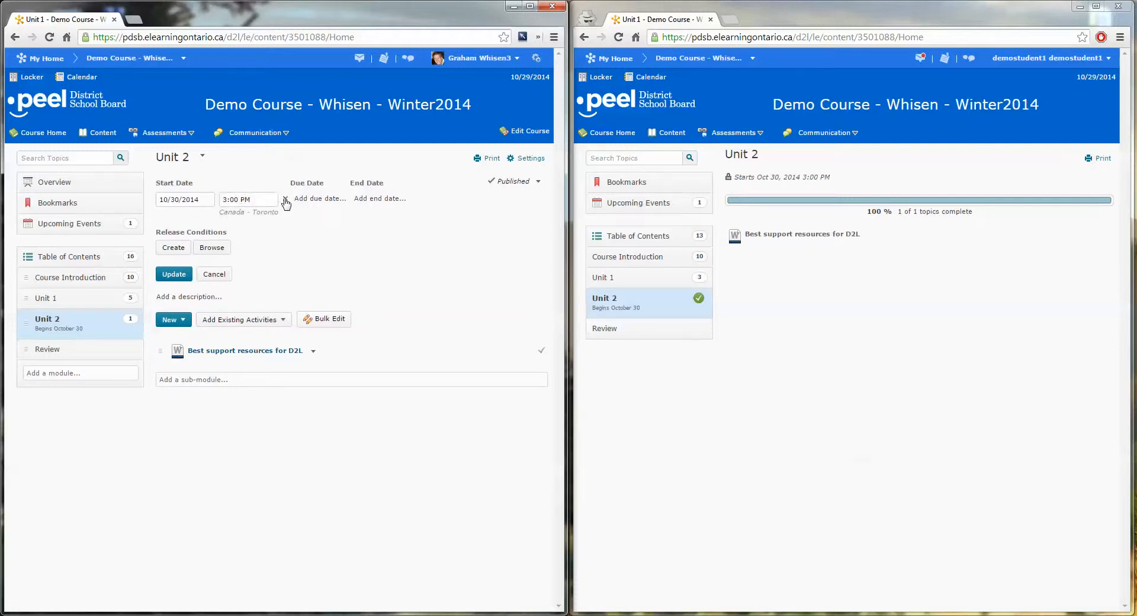
left_click(174, 273)
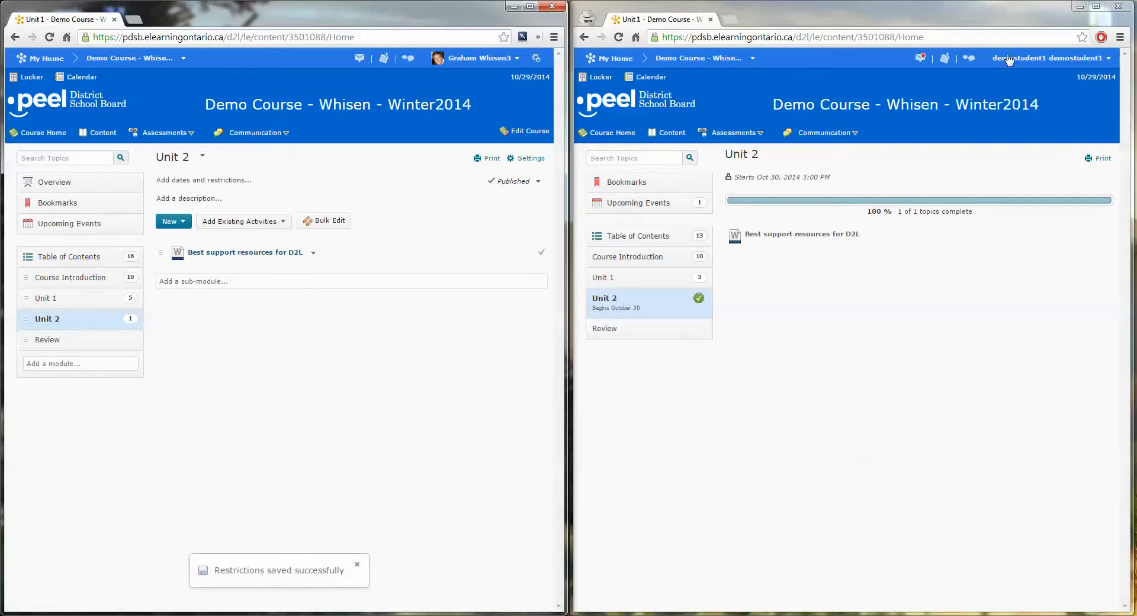
left_click(618, 37)
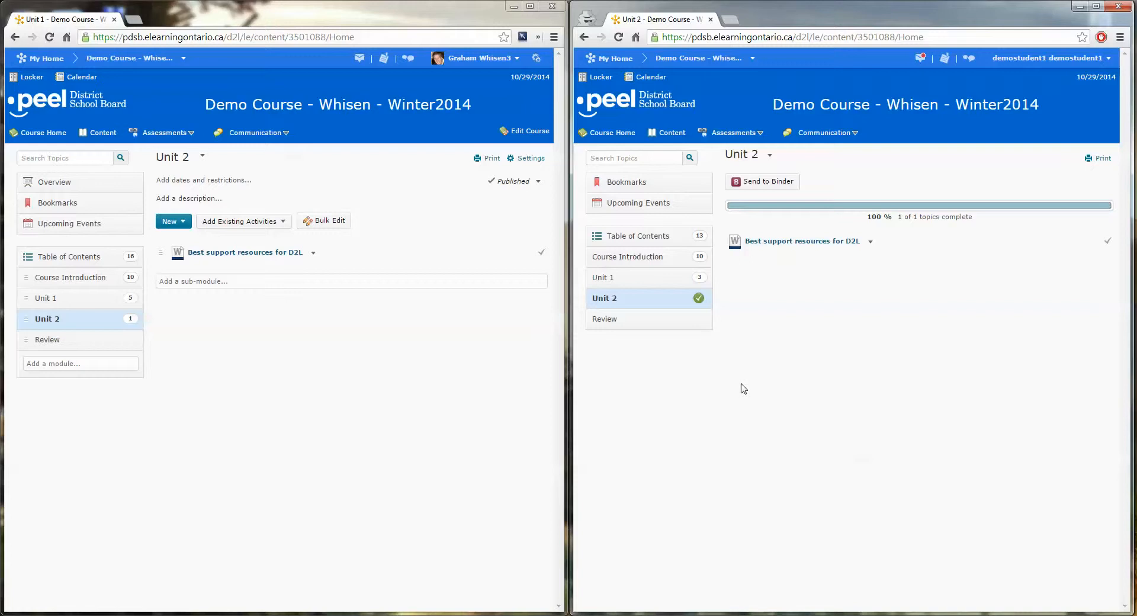
In the instructor window, open the Groups management page from the course administration tools.
left_click(523, 130)
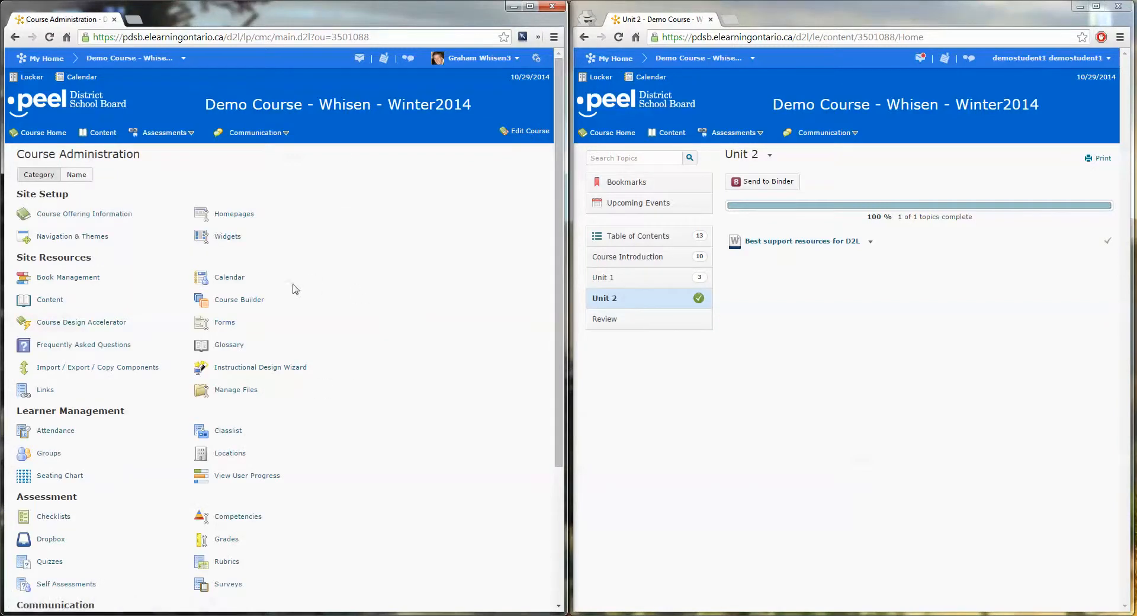
scroll(237, 361, "down", 2)
scroll(388, 437, "down", 1)
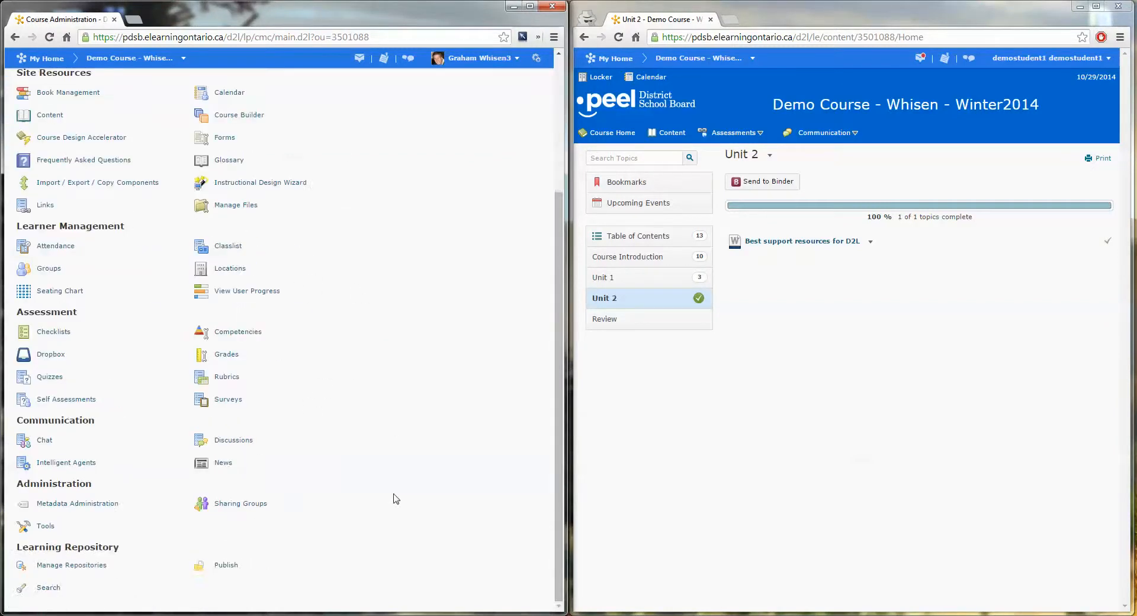
left_click(41, 271)
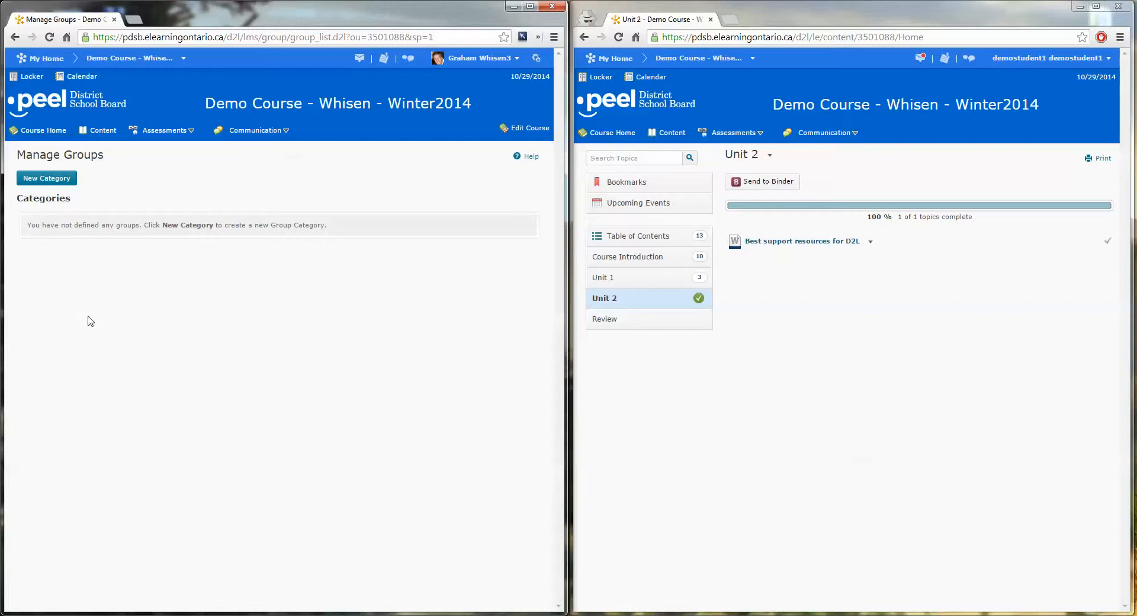
Create a group category named IB Students containing 1 group, with the enrolment type # of Groups - No Auto Enrolments.
left_click(50, 184)
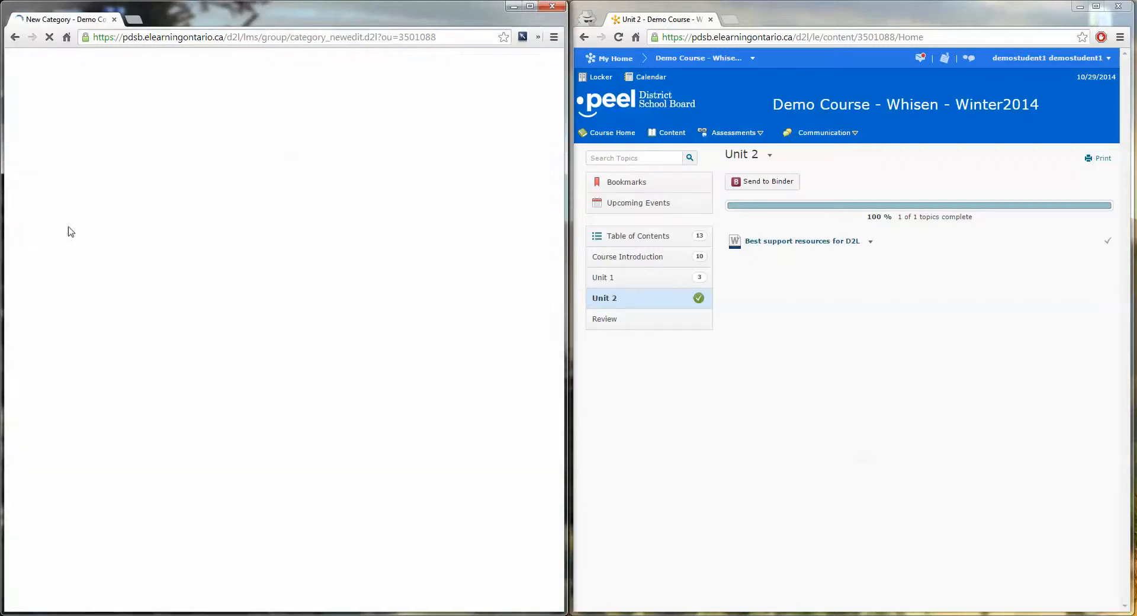
left_click(70, 209)
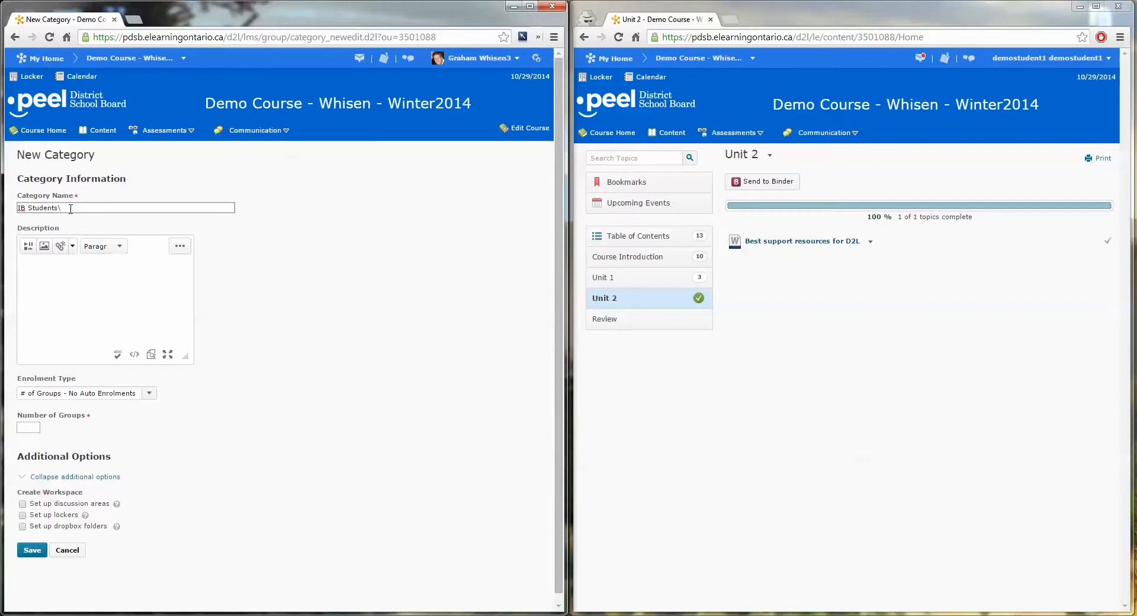
left_click(55, 306)
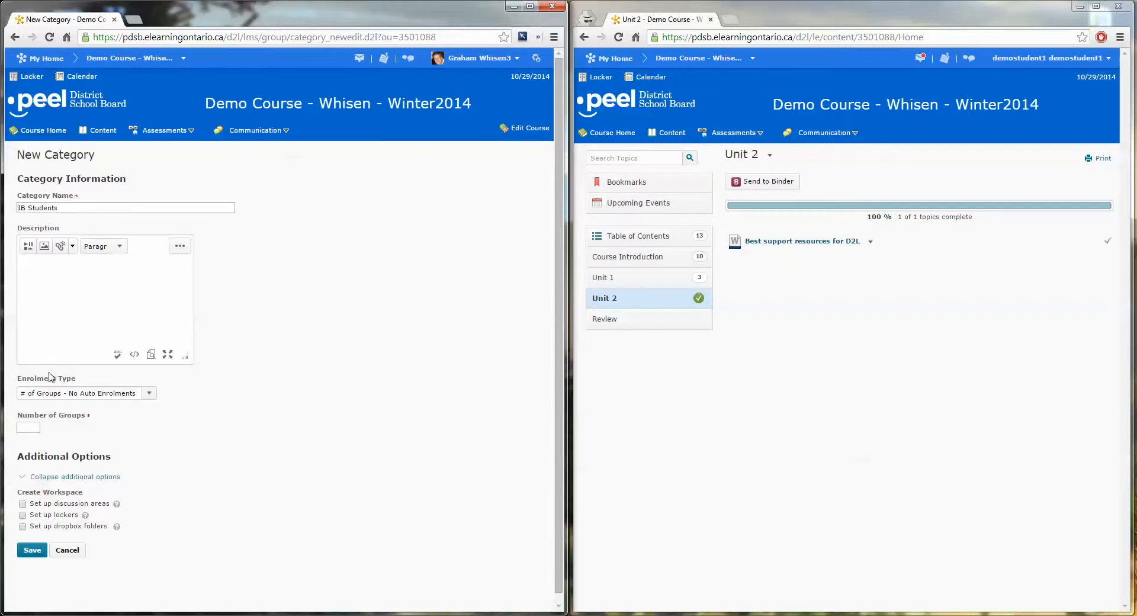
left_click(29, 427)
left_click(75, 423)
left_click(32, 551)
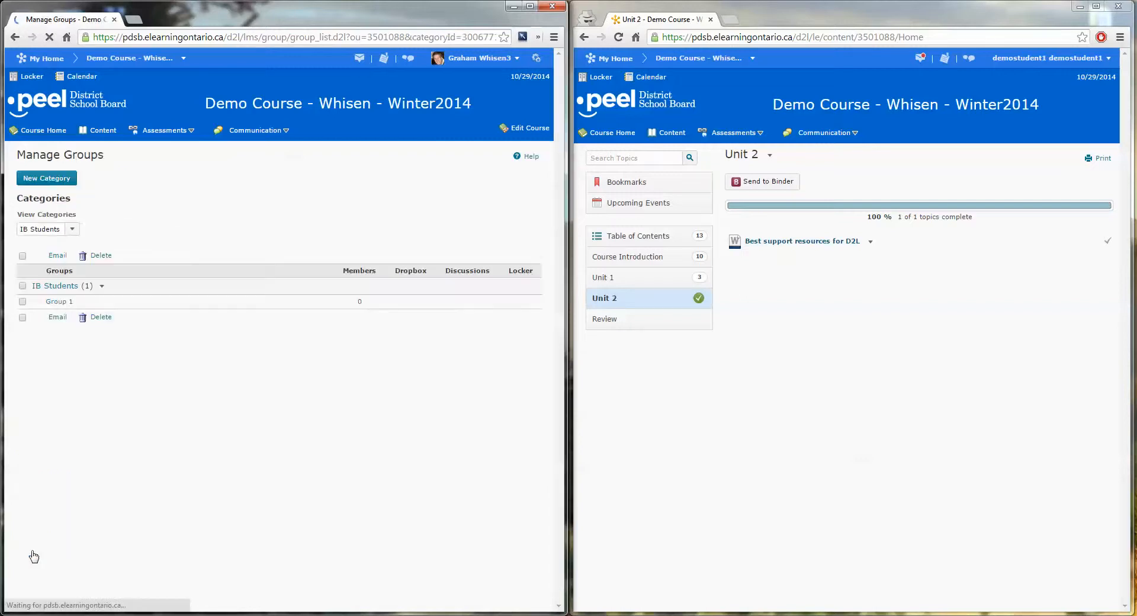
Enrol demostudent1 and demostudent2 in Group 1 of the IB Students category, save, and view the group's member list.
left_click(56, 303)
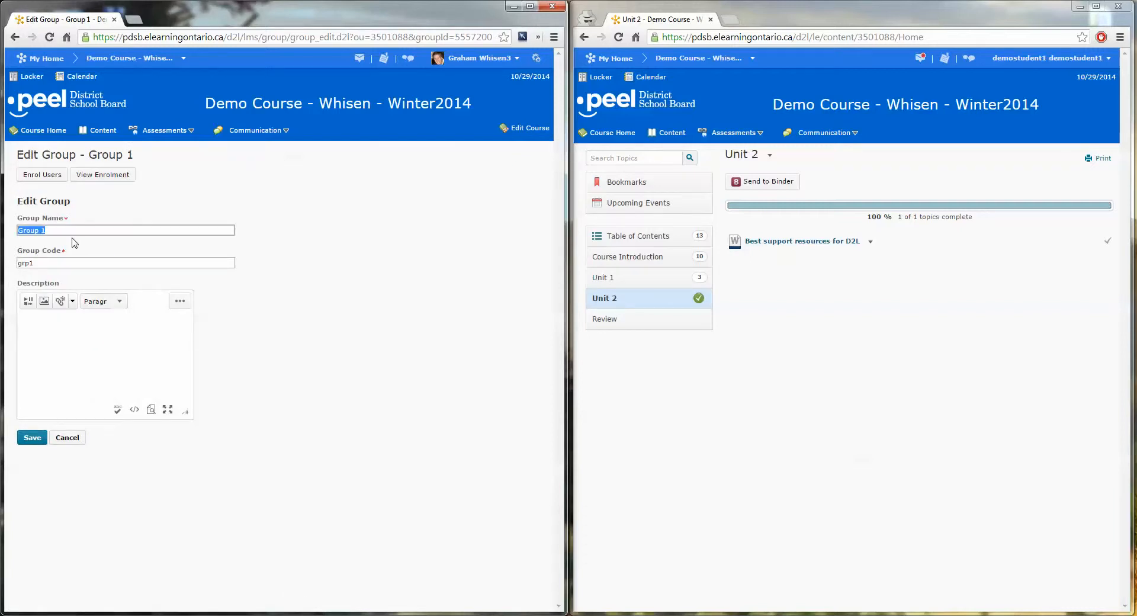
left_click(66, 437)
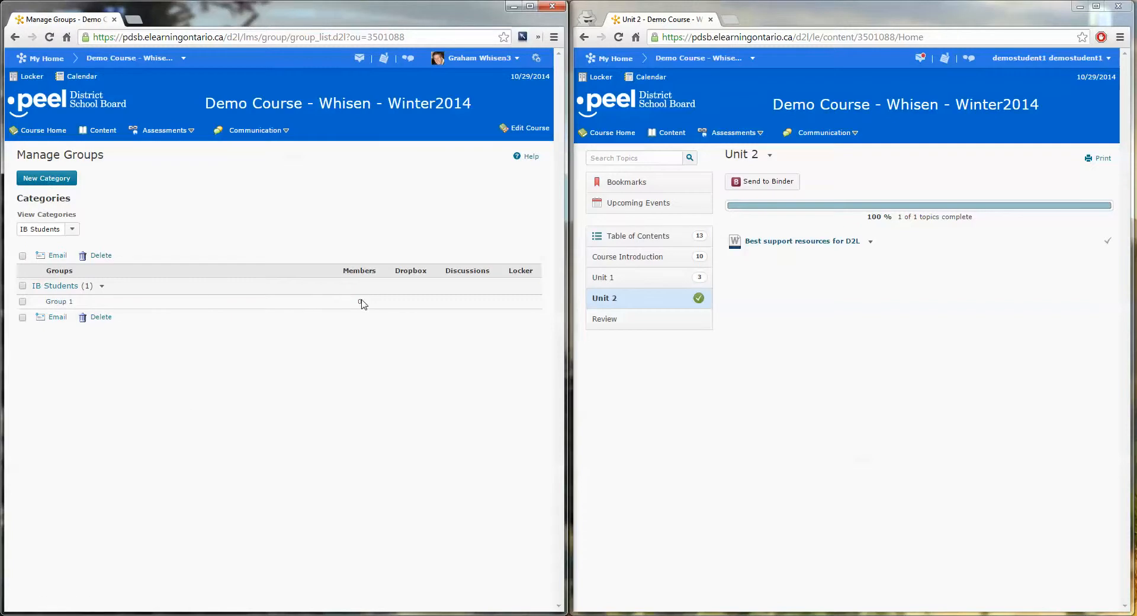
left_click(67, 303)
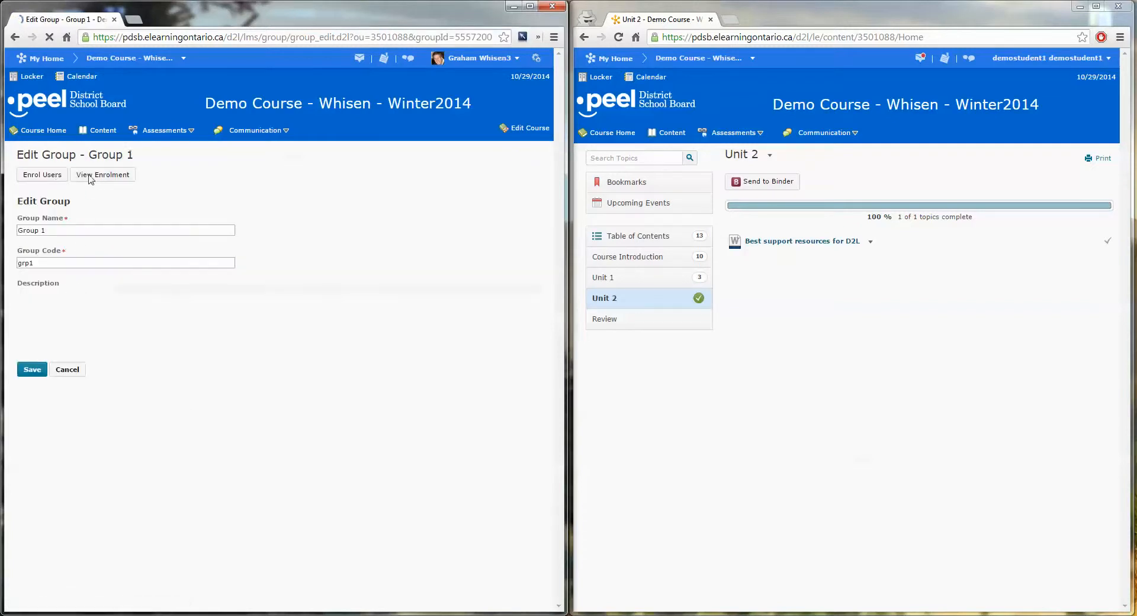
left_click(52, 177)
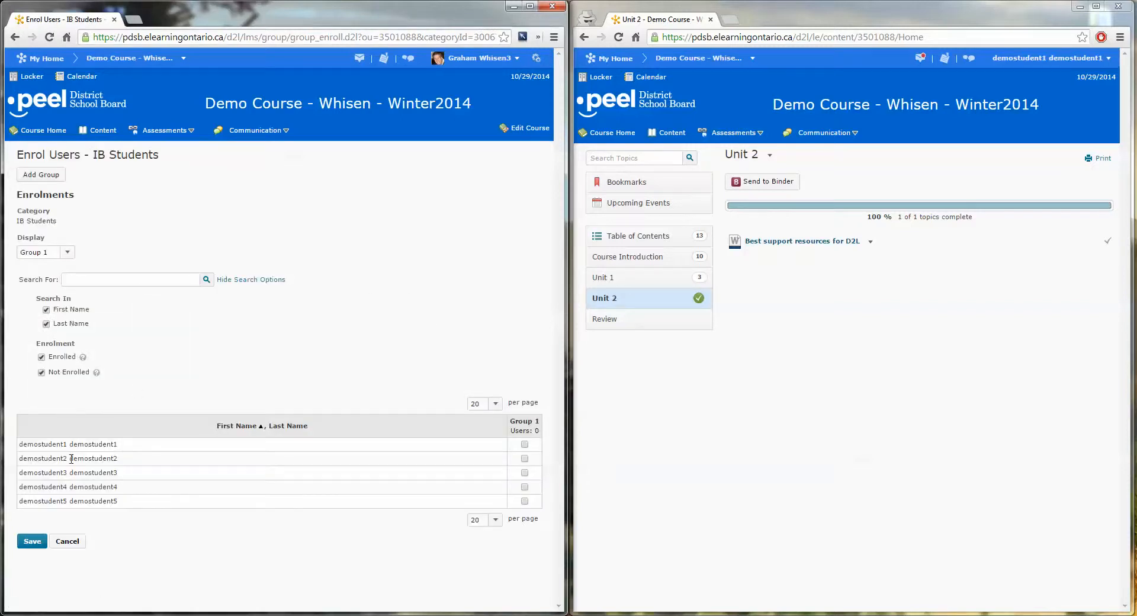
left_click(524, 459)
left_click(525, 444)
left_click(32, 541)
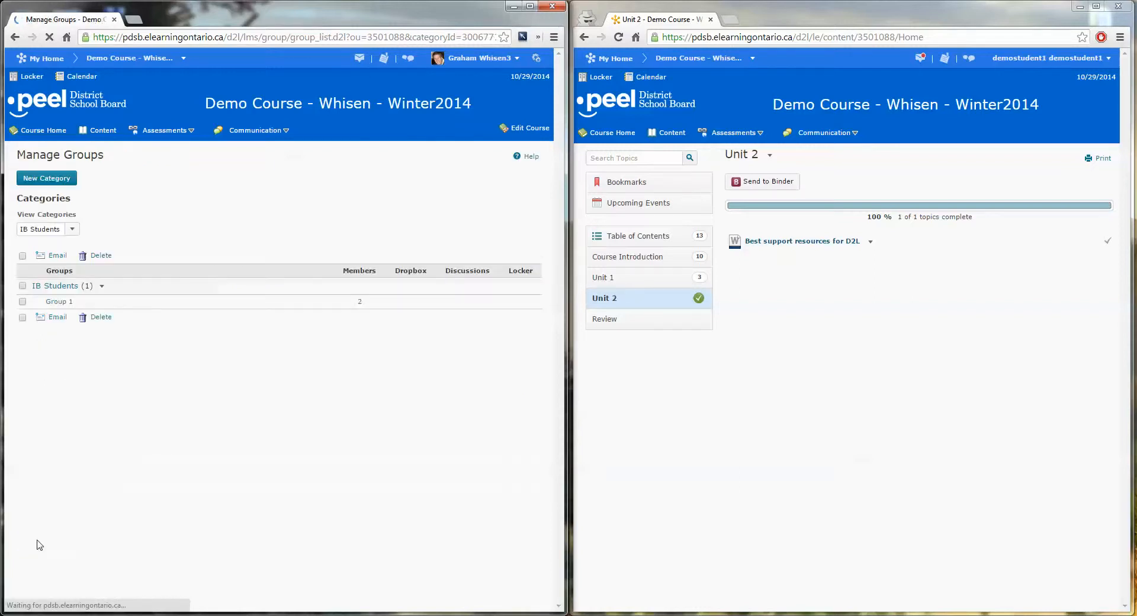
left_click(359, 302)
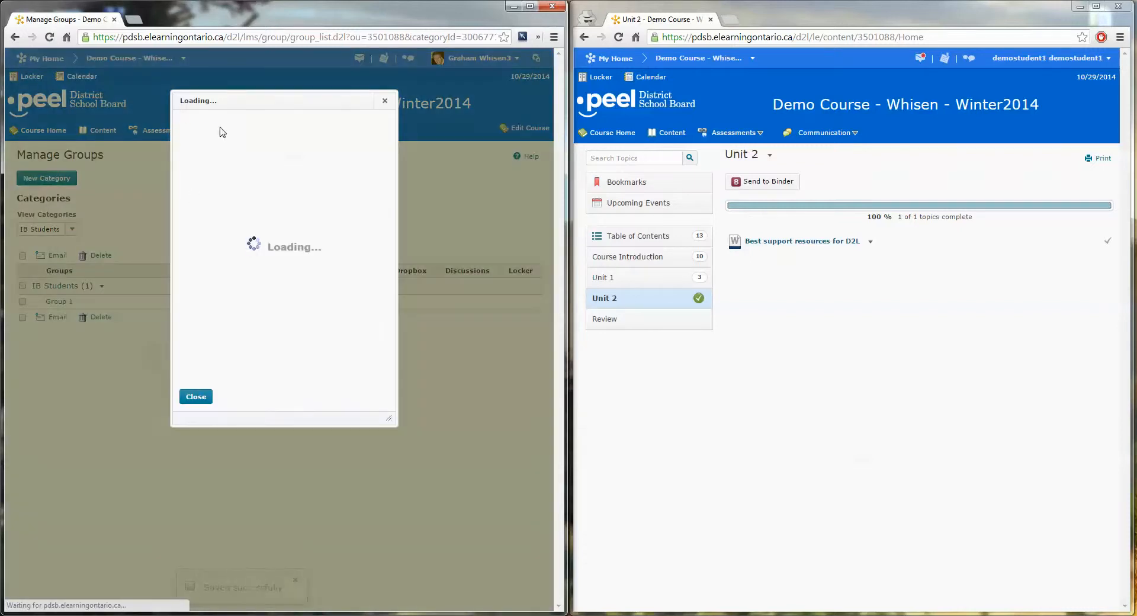
left_click(194, 397)
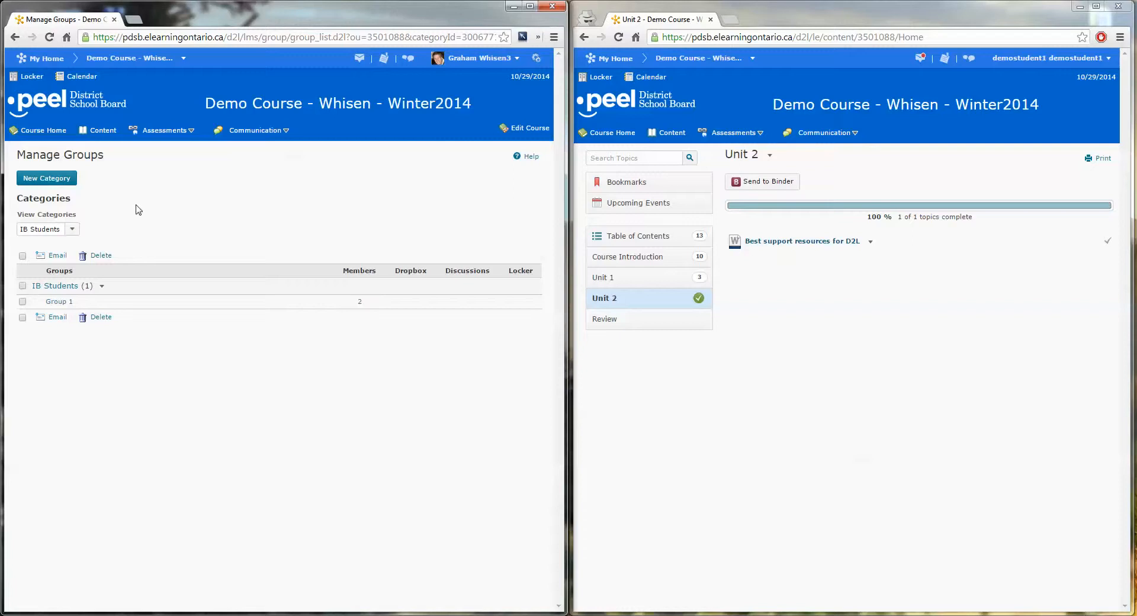
Open the course content in the instructor window and add a module named IB Work.
left_click(46, 135)
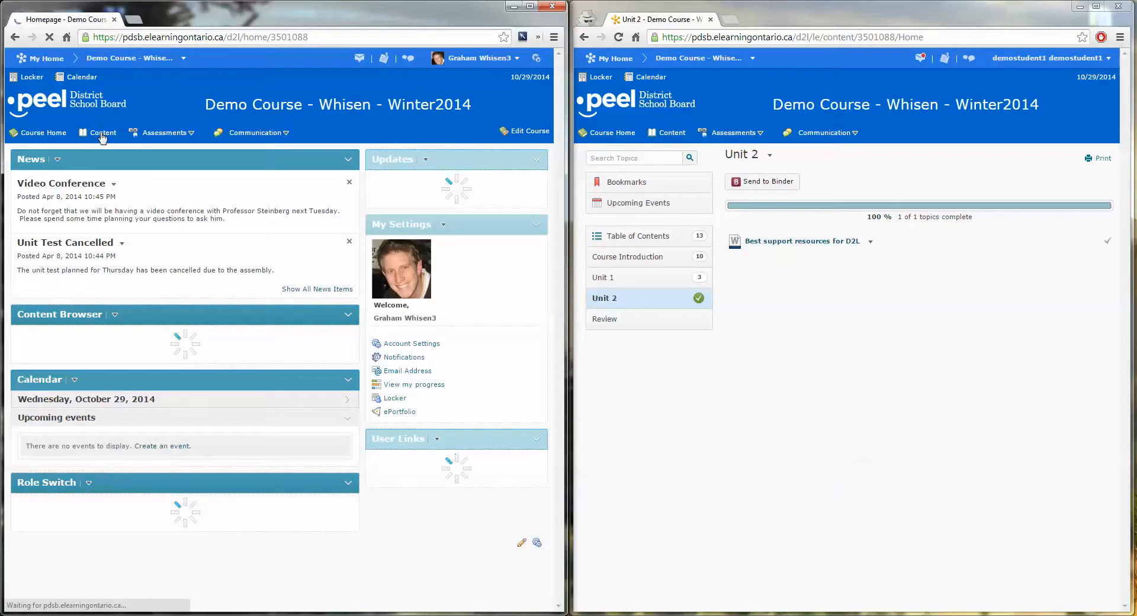
left_click(102, 135)
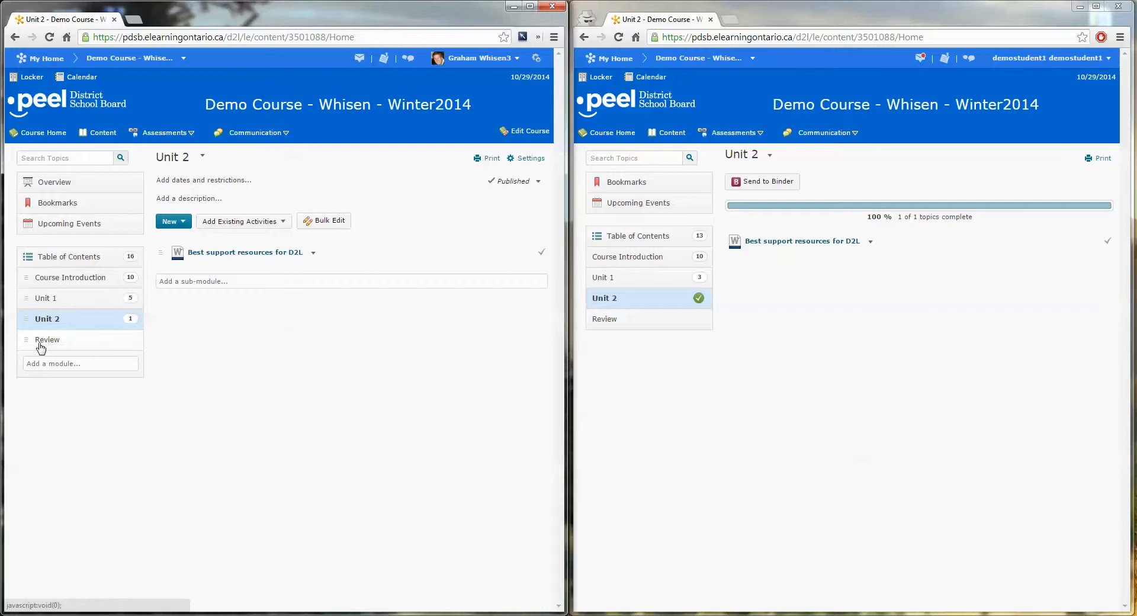
left_click(42, 363)
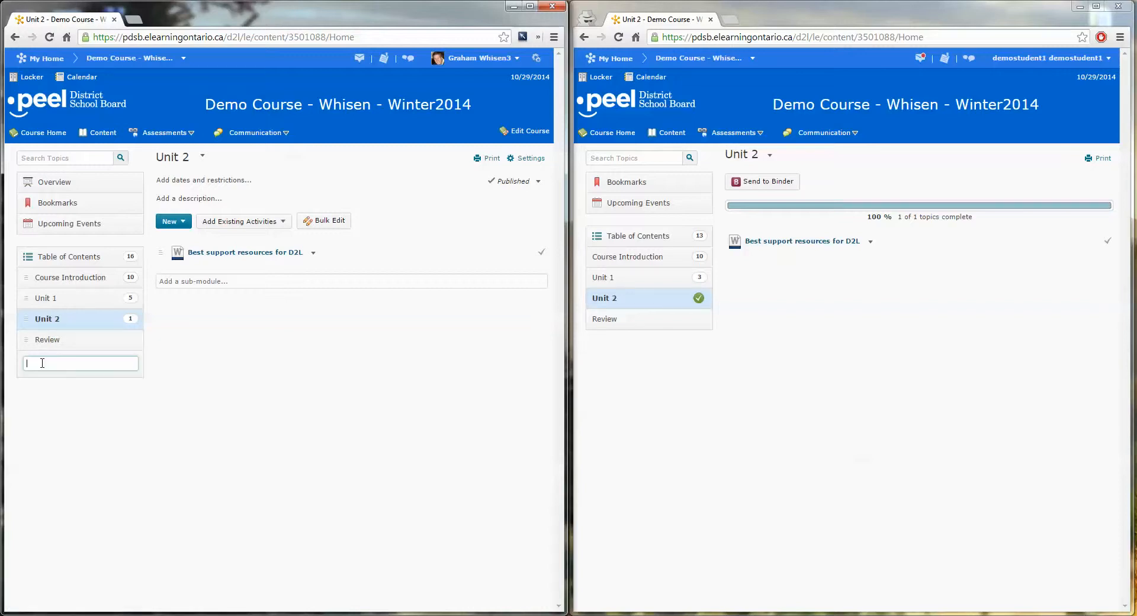
type("IB Work")
key("Return")
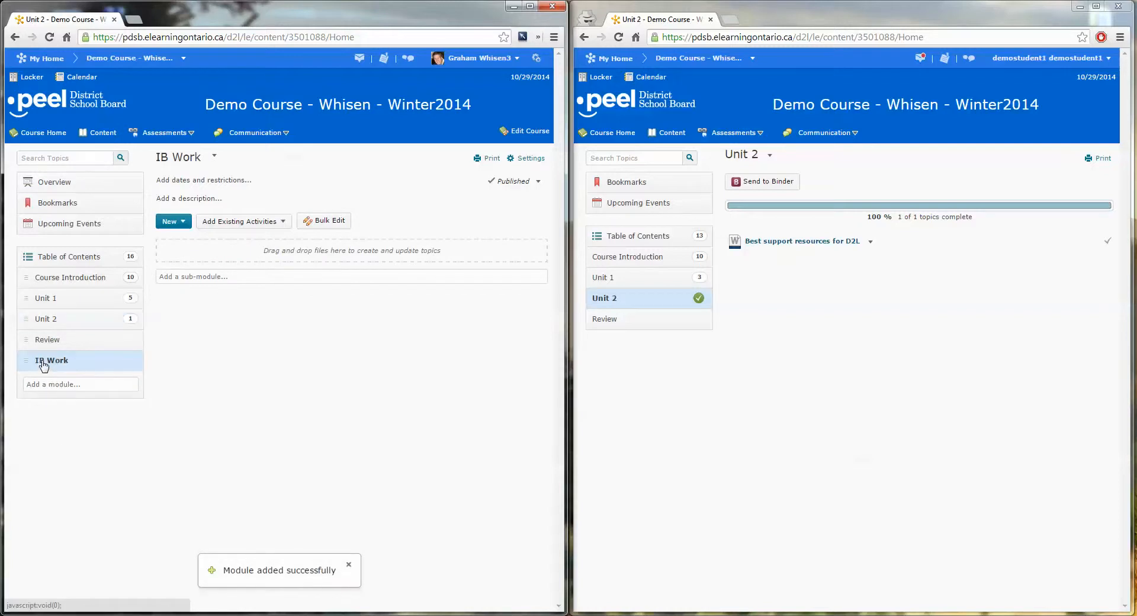
Add a Group Enrolment release condition for IB Students > Group 1 to IB Work, save the restrictions, and refresh the content in the student window.
left_click(199, 180)
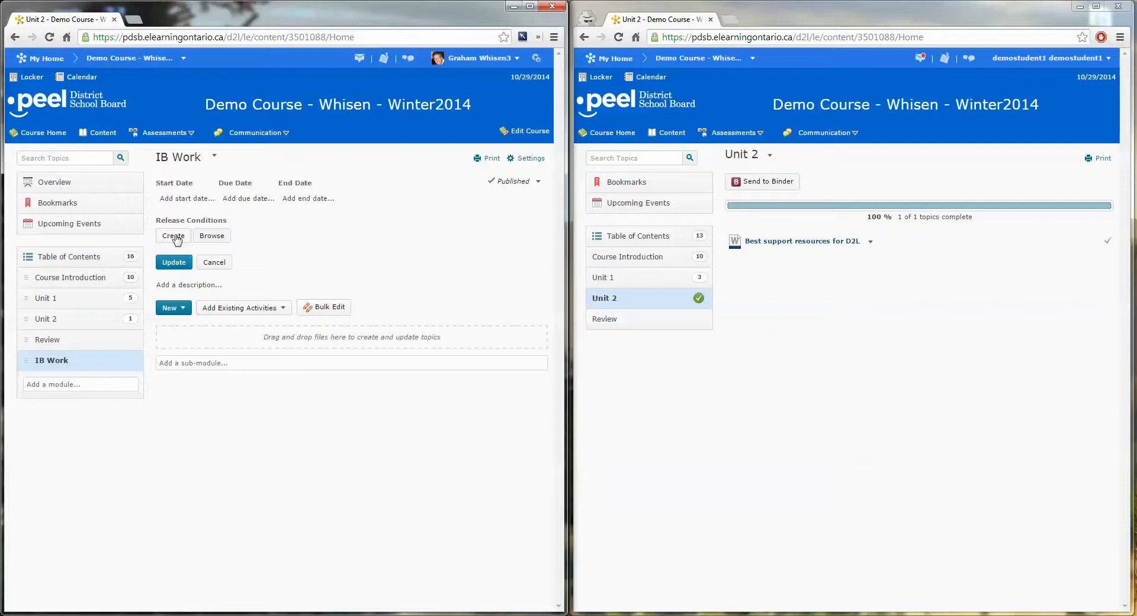
left_click(174, 236)
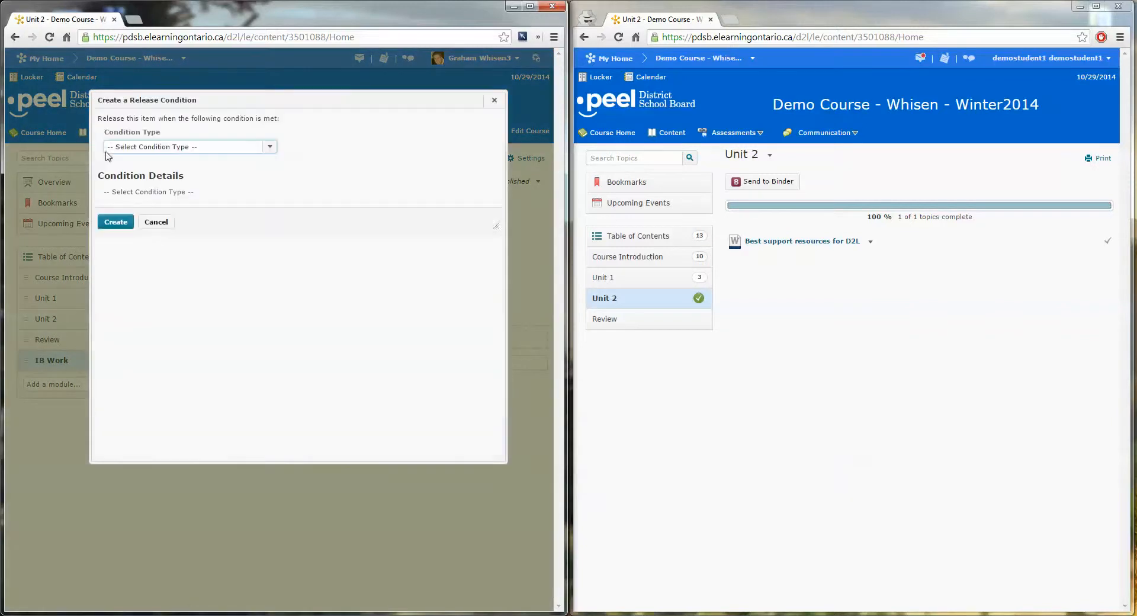
left_click(180, 148)
scroll(261, 196, "down", 5)
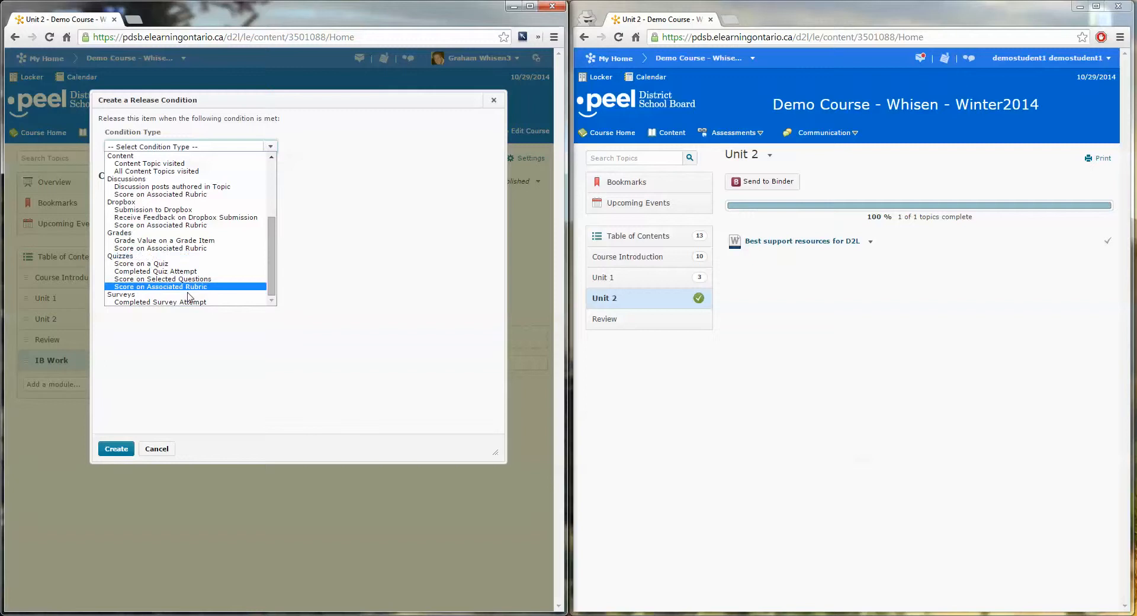
scroll(153, 258, "up", 6)
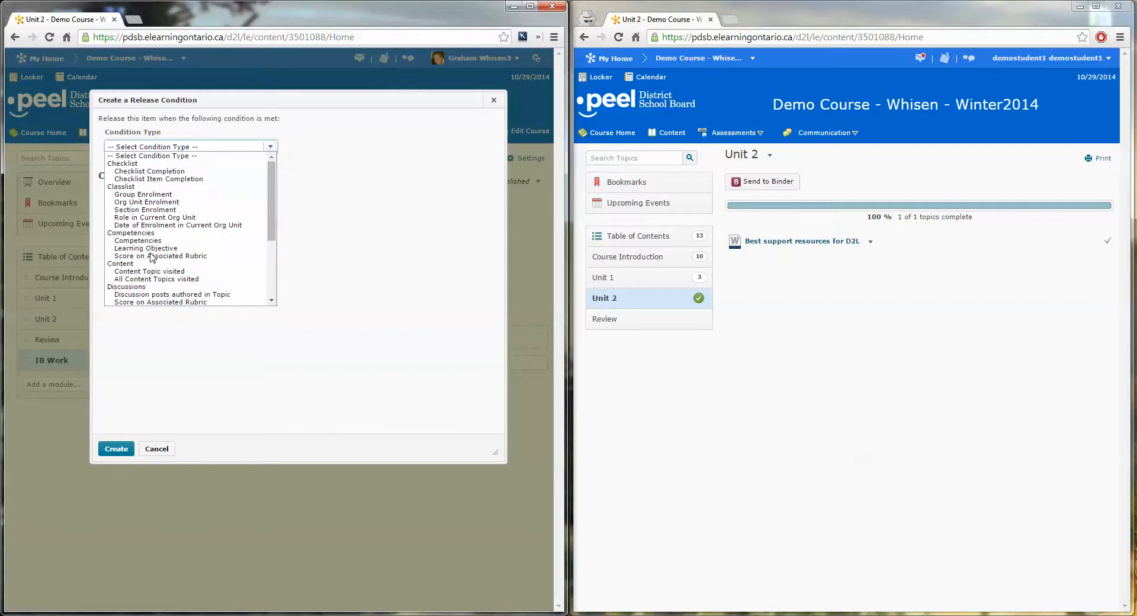
left_click(127, 195)
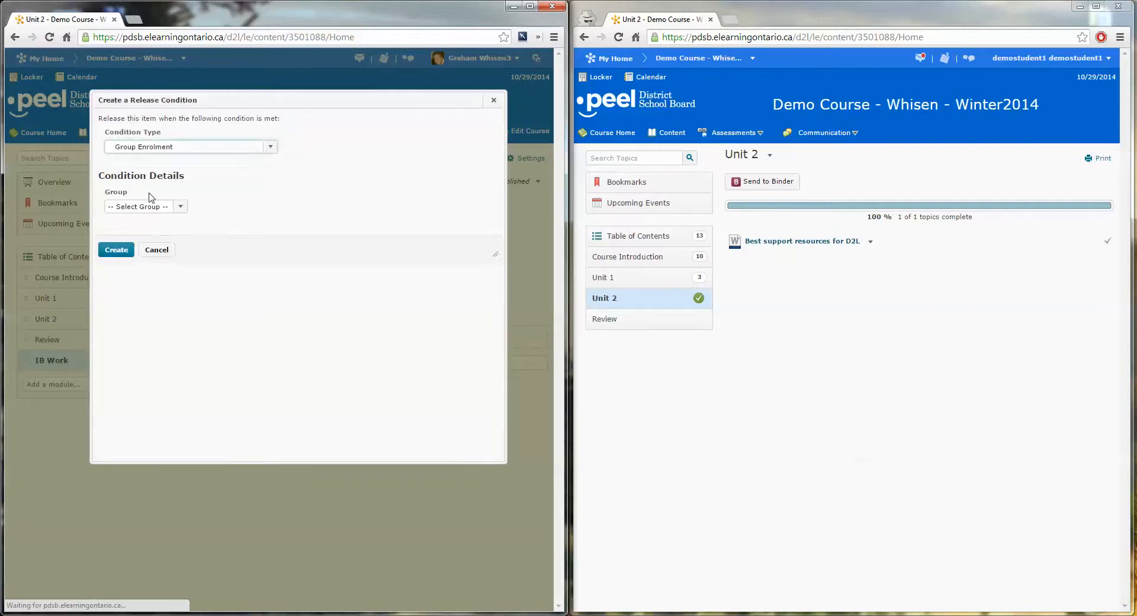
left_click(148, 205)
left_click(132, 231)
left_click(116, 449)
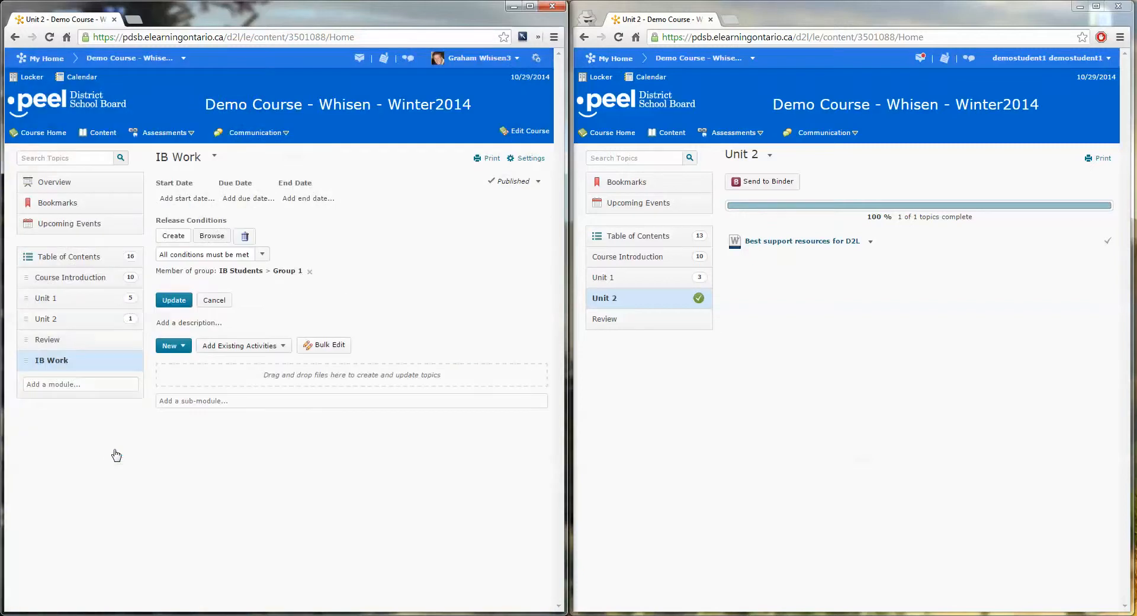
left_click(185, 302)
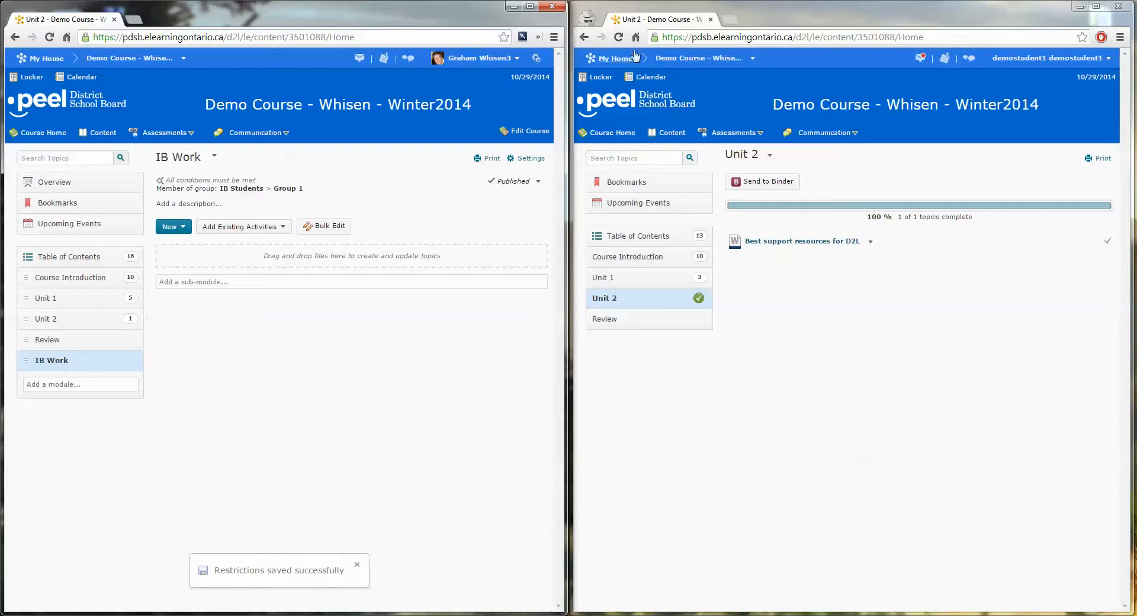
left_click(643, 231)
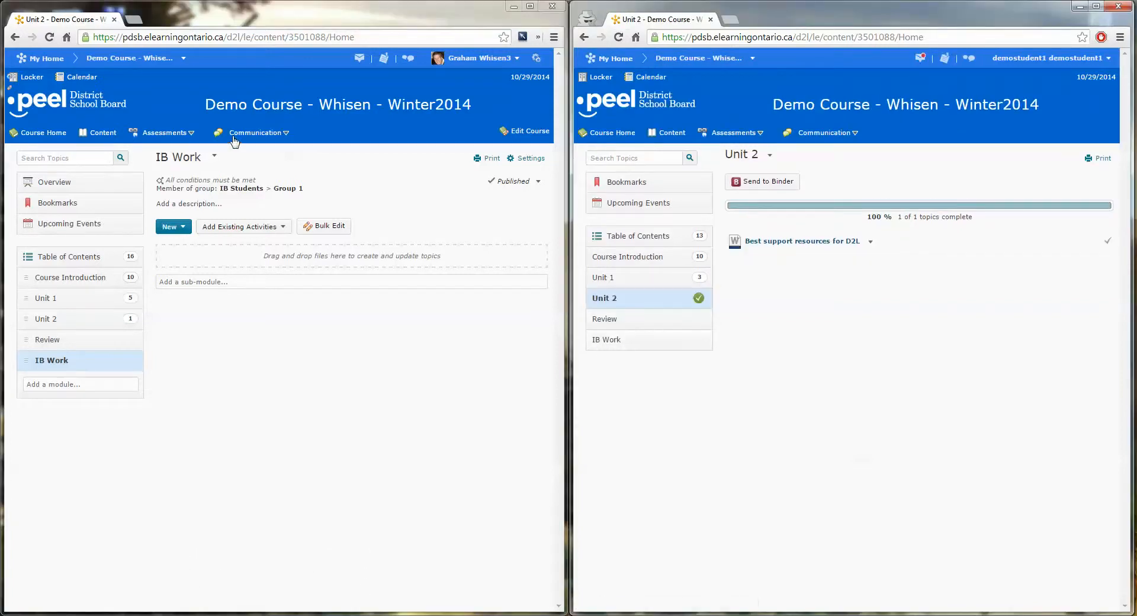
In the instructor window, return to the course's group management and remove demostudent1 from Group 1's enrolment, then save.
left_click(524, 130)
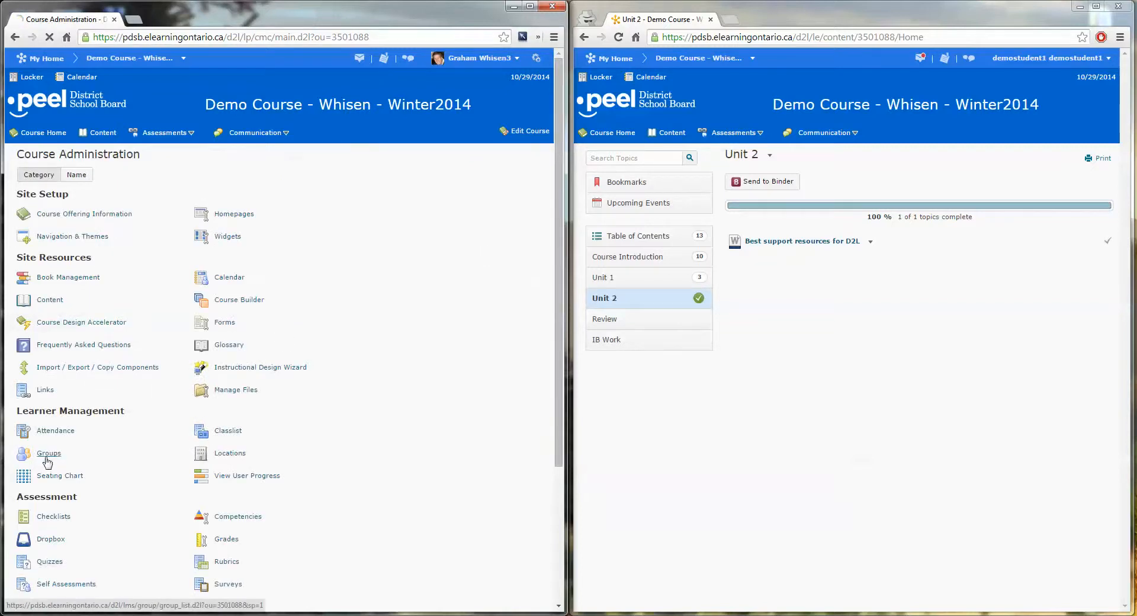
left_click(44, 454)
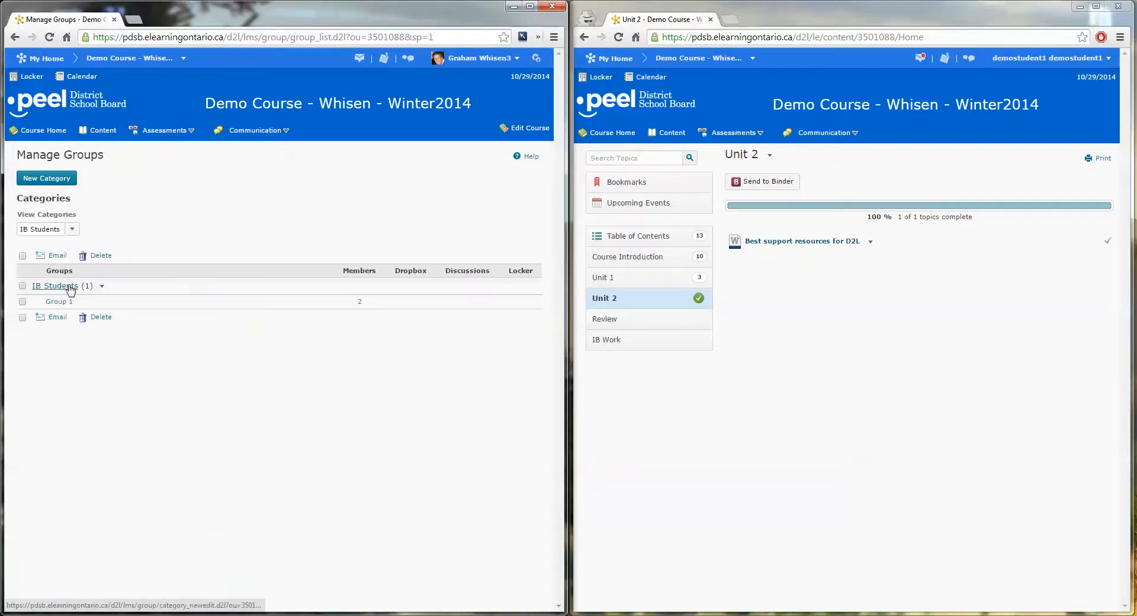
left_click(59, 303)
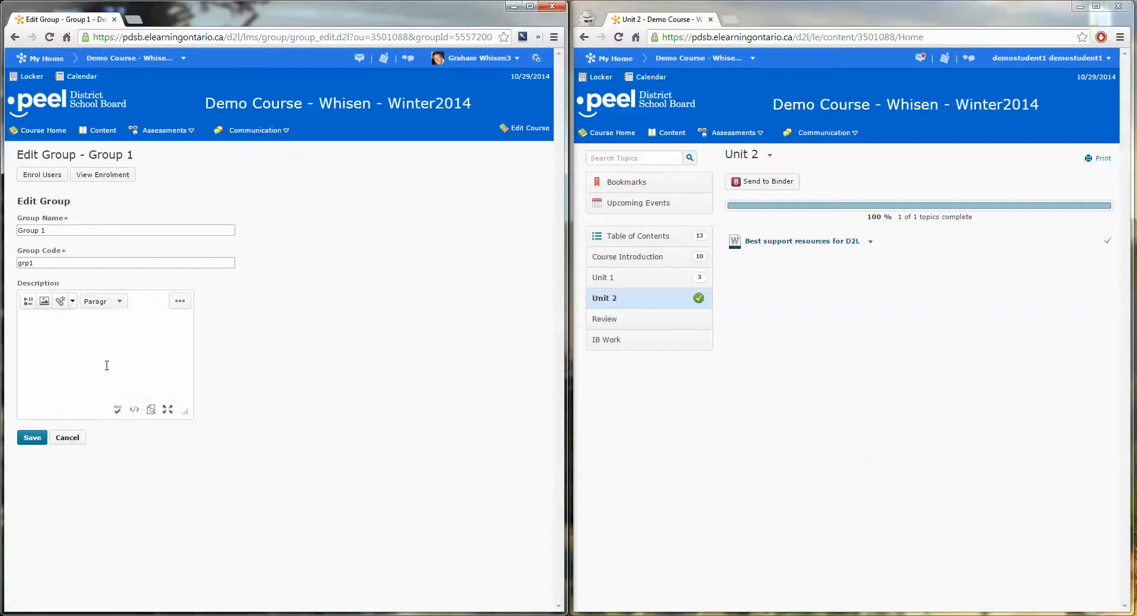
left_click(34, 177)
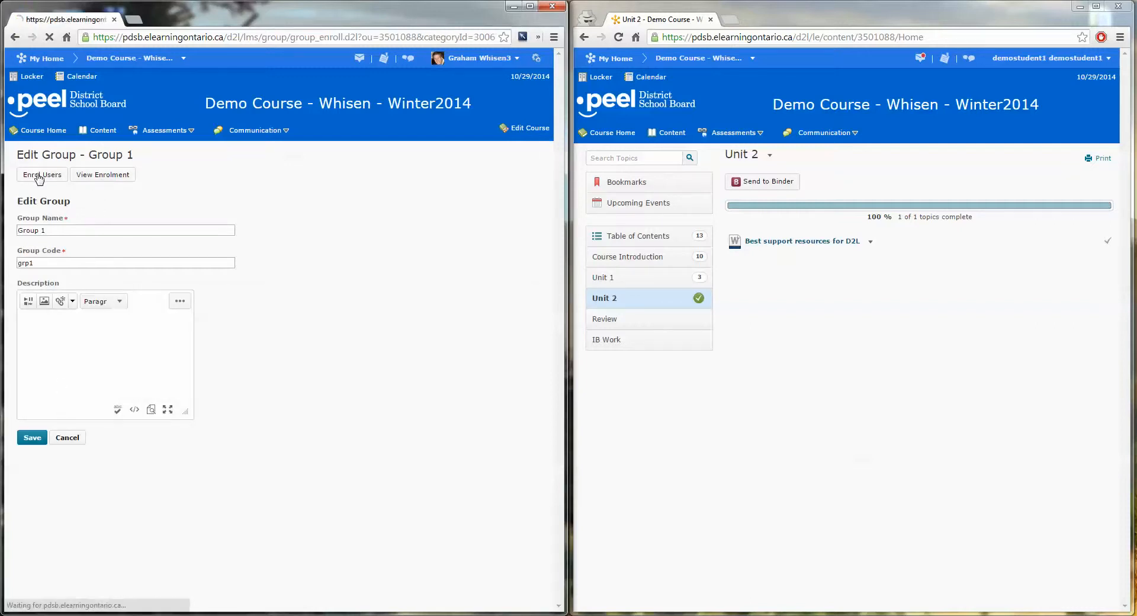
left_click(524, 444)
left_click(33, 541)
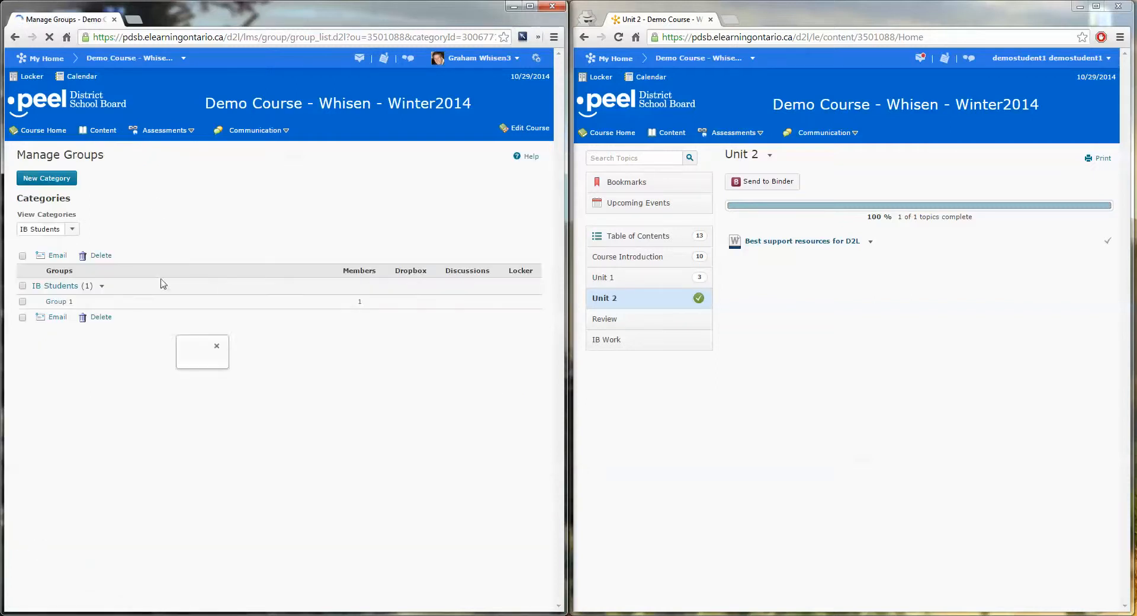
In the student window, try to open IB Work and reload the course content to check whether the module is listed.
left_click(609, 339)
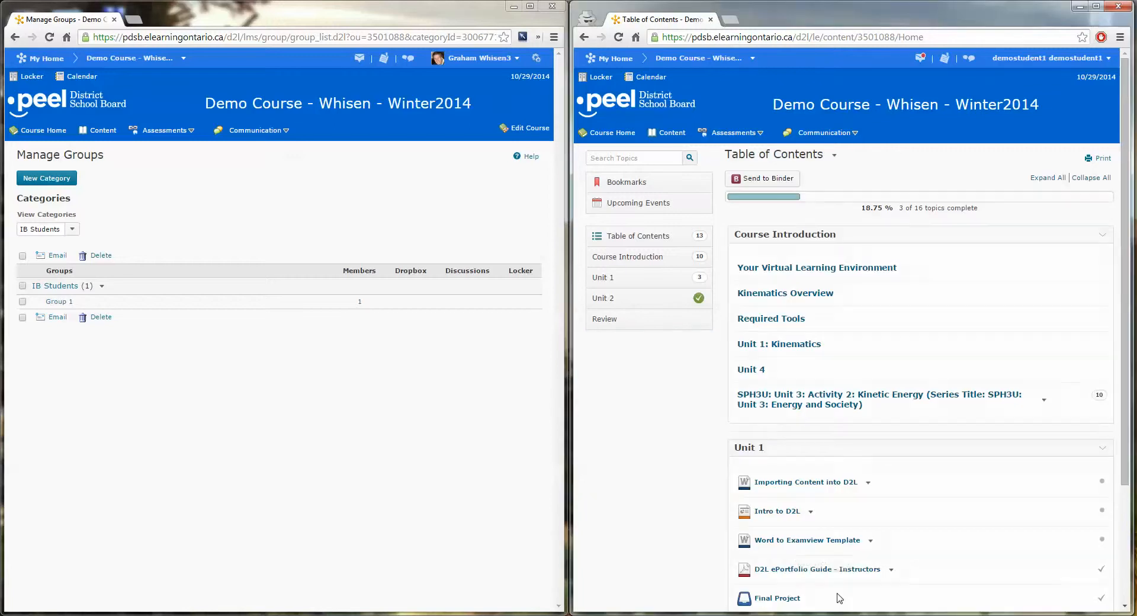
left_click(666, 133)
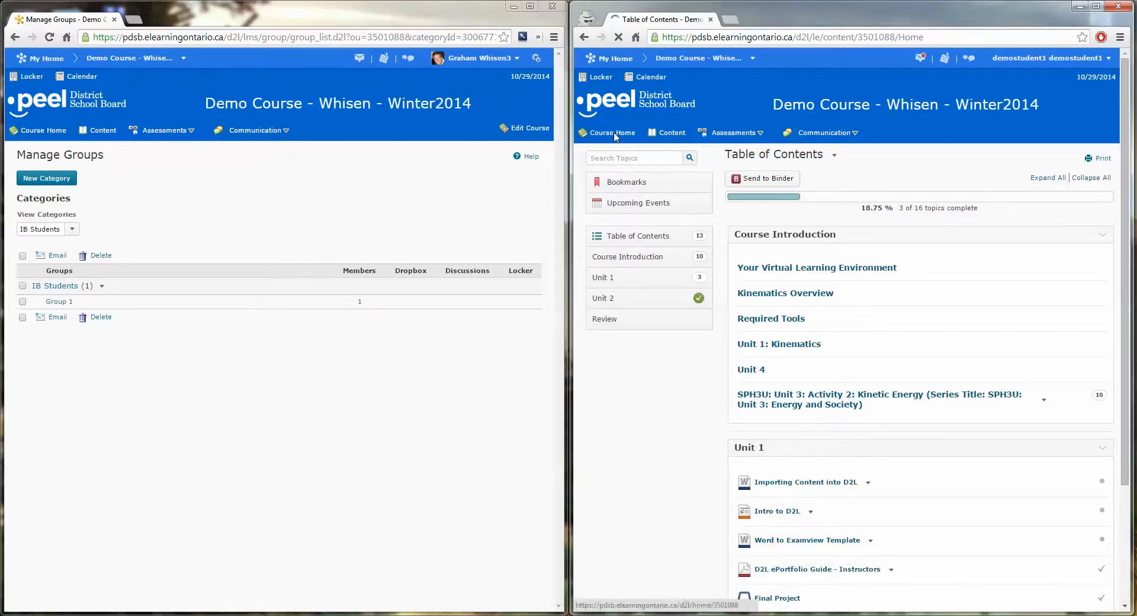
left_click(673, 138)
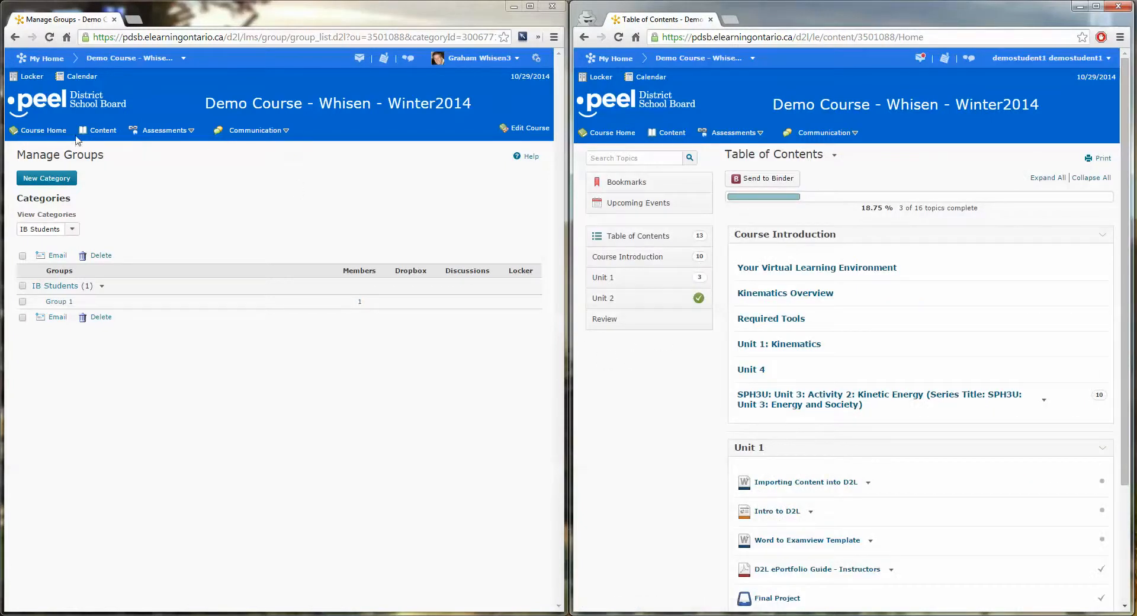
In the instructor window, return to the course content.
left_click(102, 131)
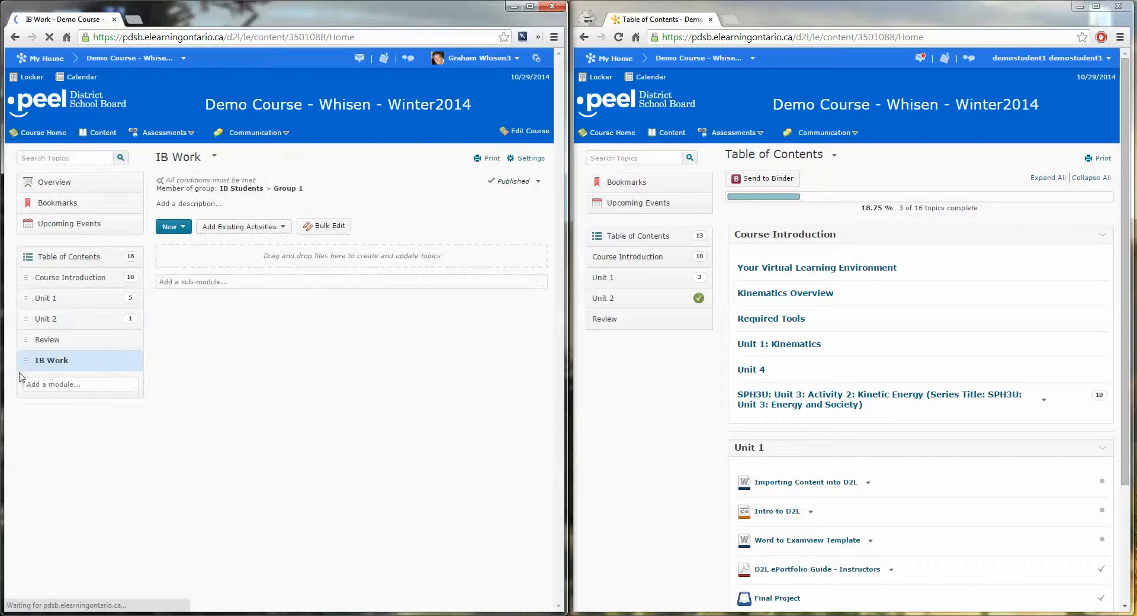